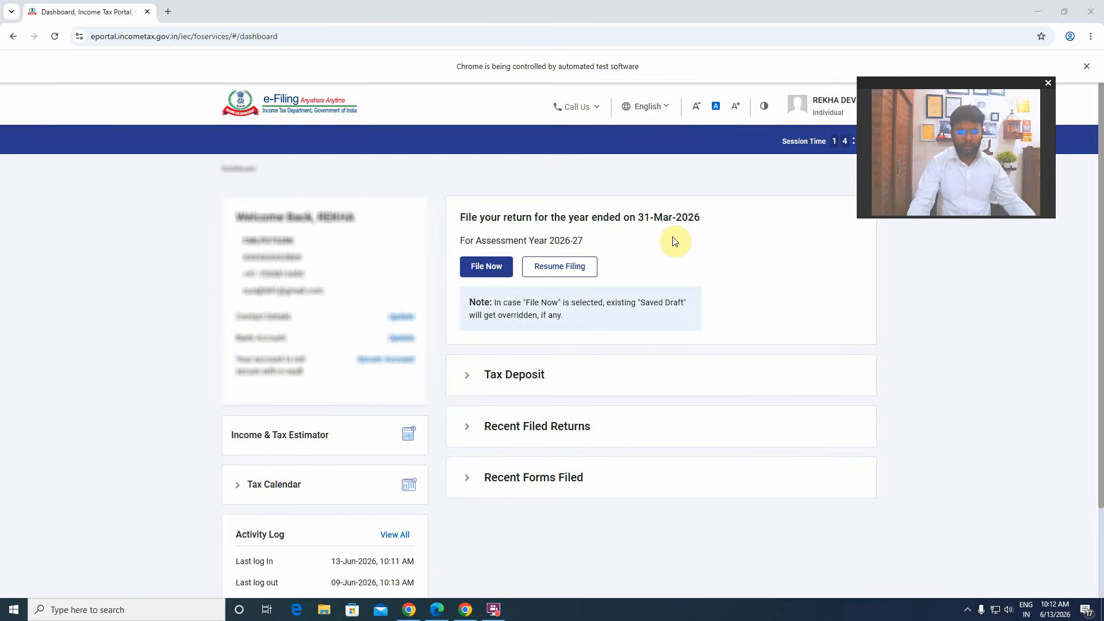
- Start filing an income tax return for assessment year 2026-27 (Current A.Y.) with Online as the mode of filing
click(499, 270)
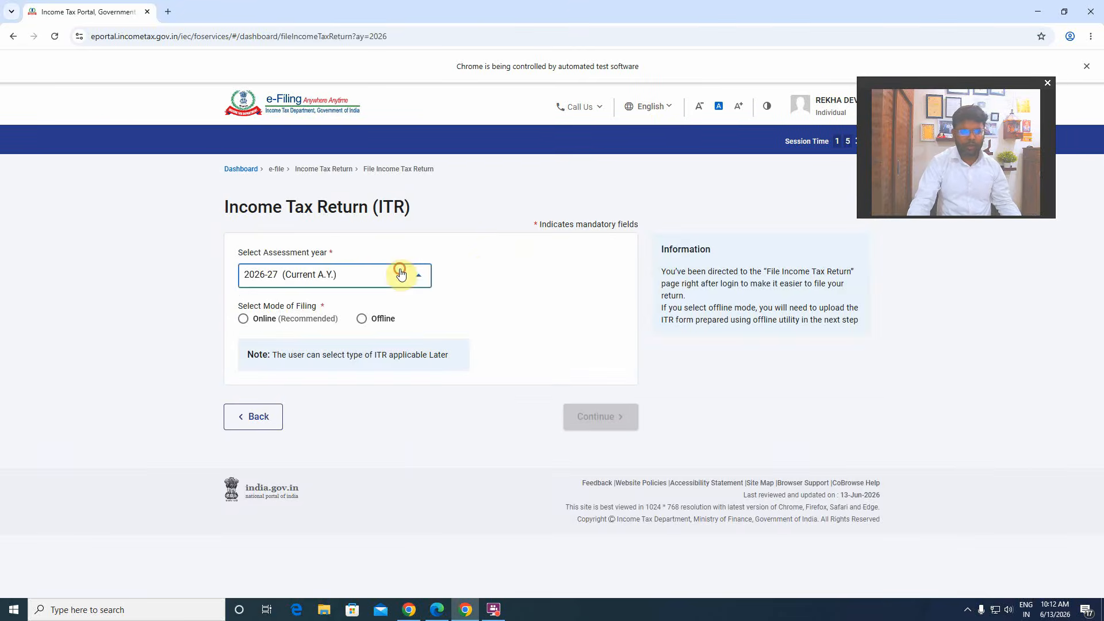
click(399, 273)
click(340, 335)
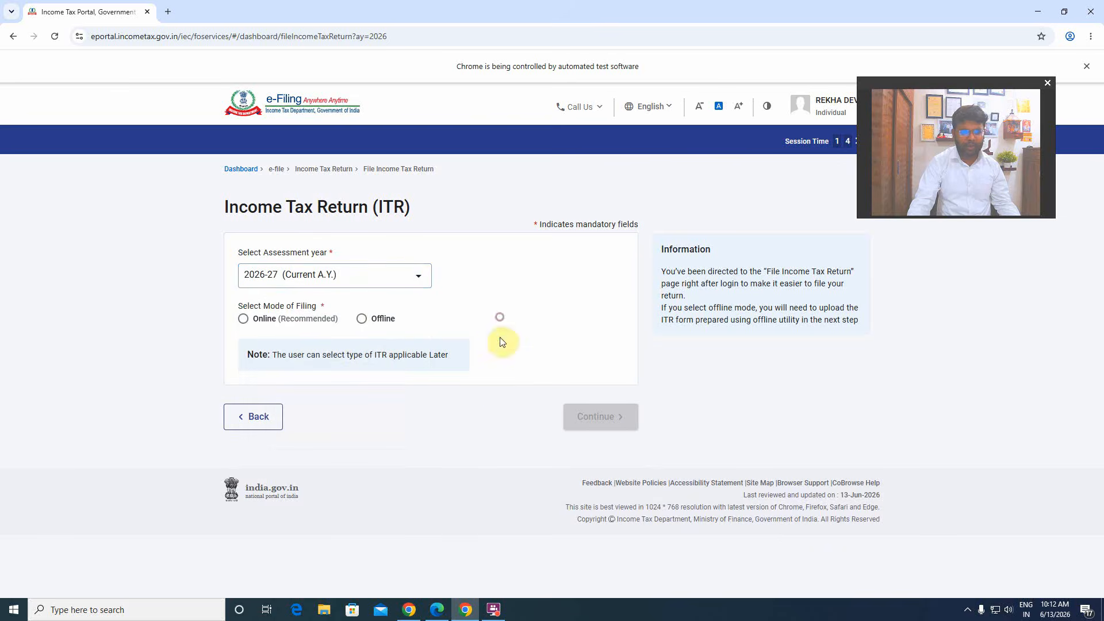
click(243, 319)
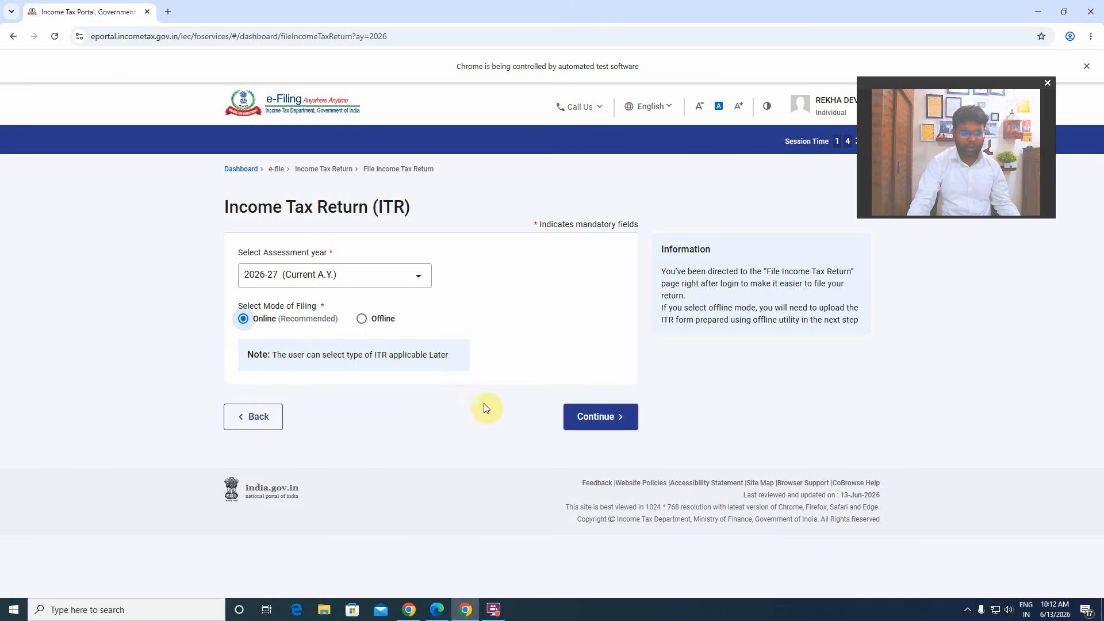
click(570, 411)
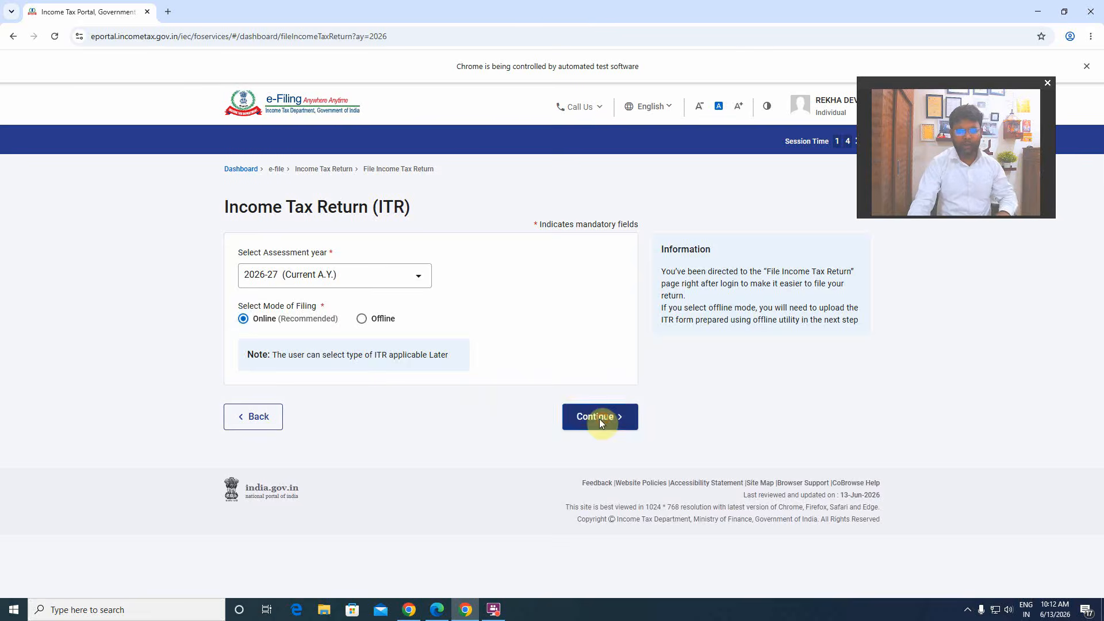
click(833, 451)
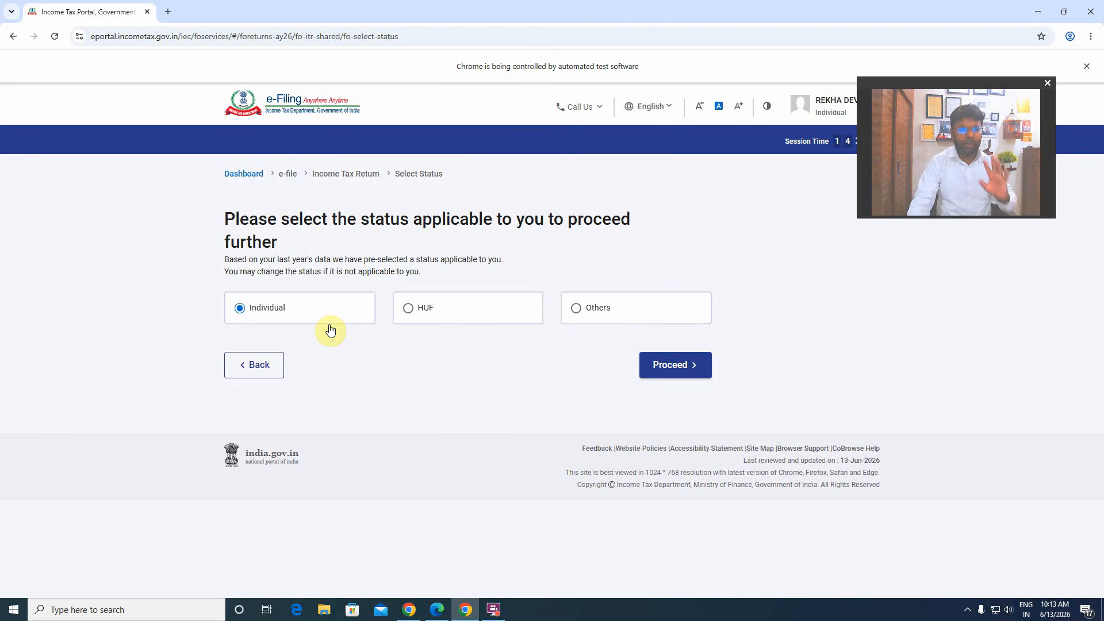
- Proceed with the Individual status and choose ITR - 2 as the return form
click(672, 366)
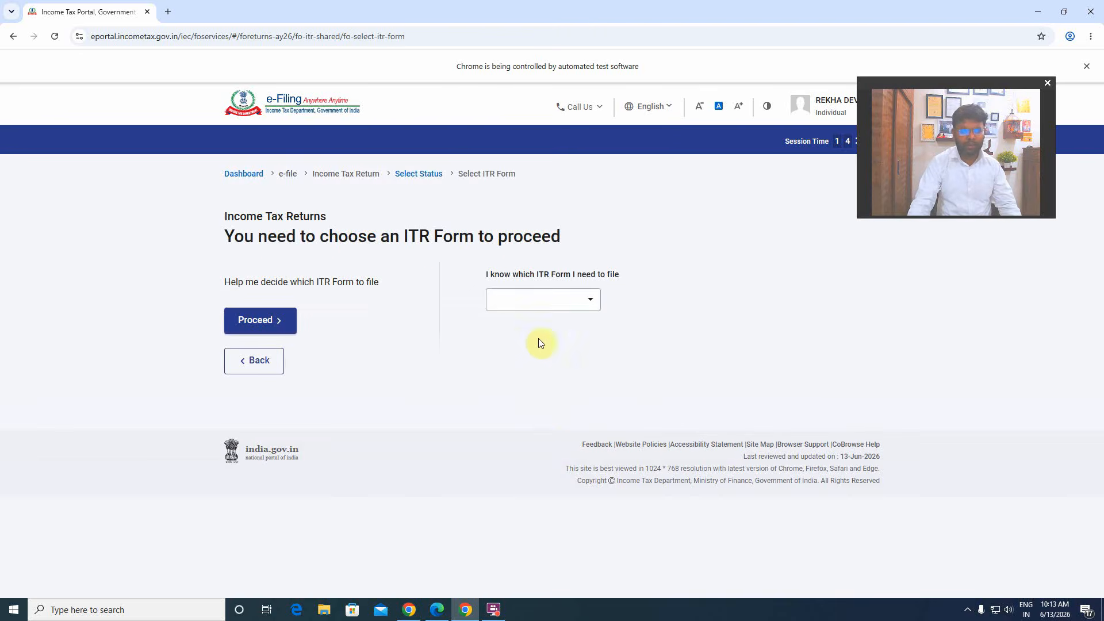
click(550, 299)
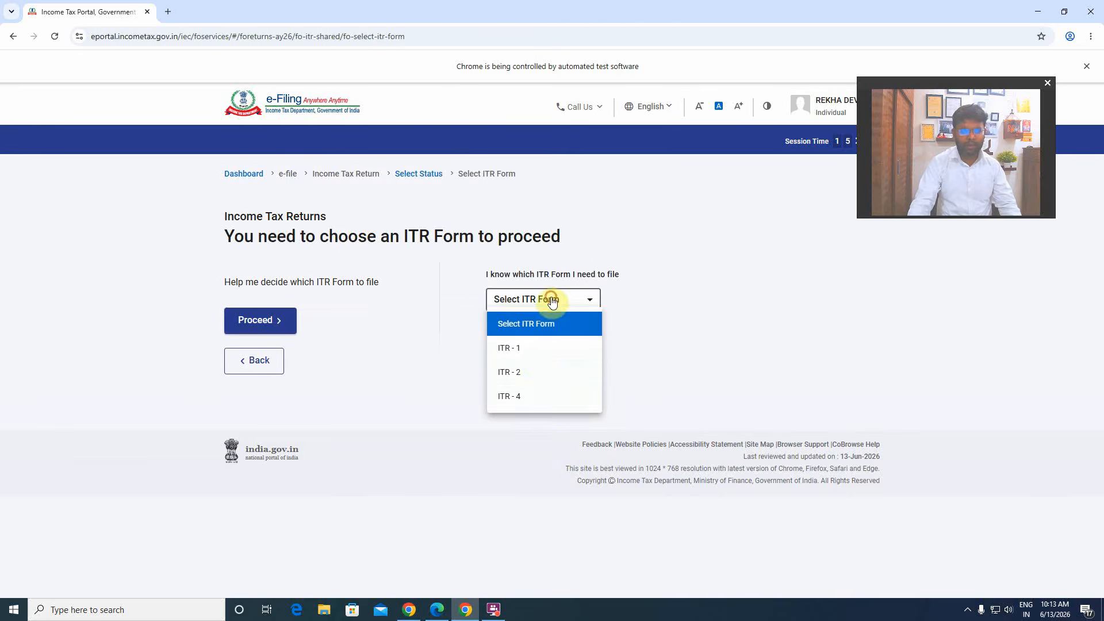
click(535, 382)
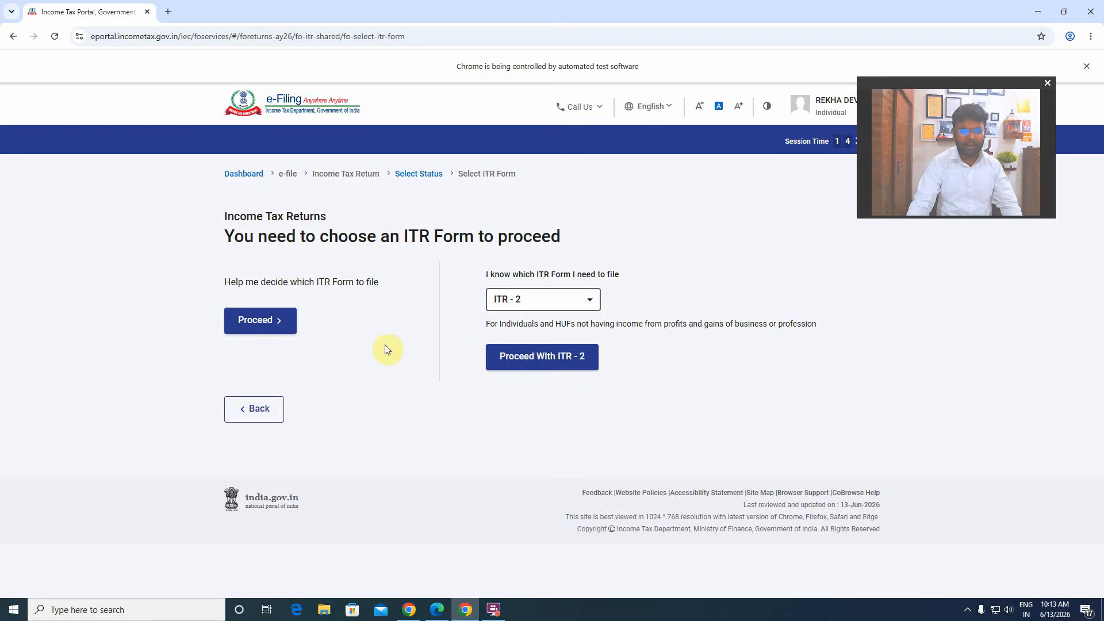
click(572, 361)
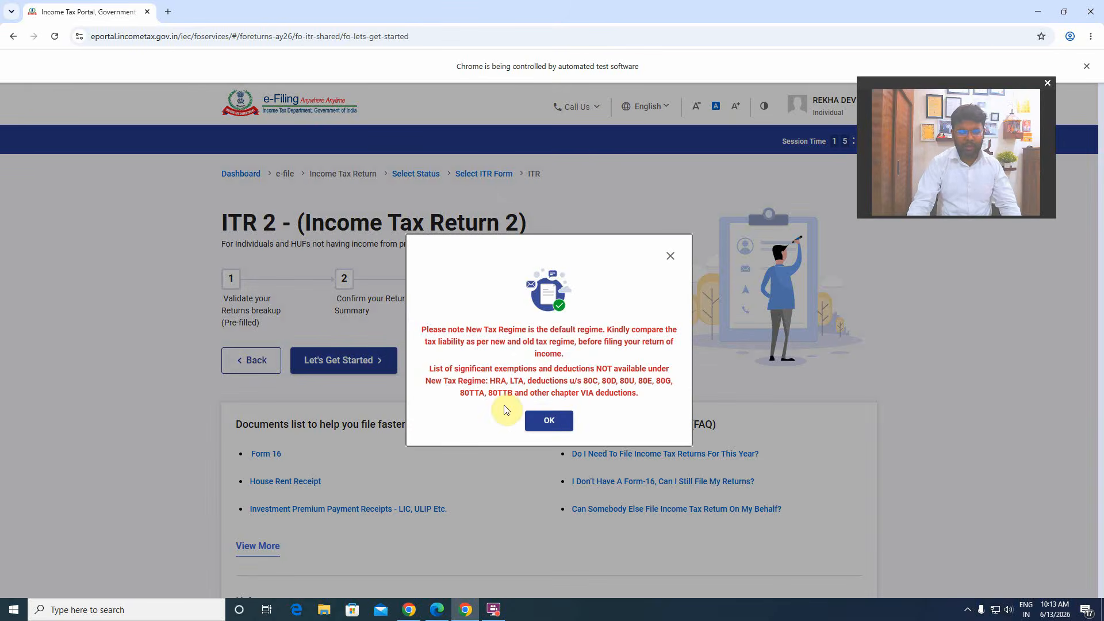
- Dismiss the tax regime notice, get started with the return, and submit Others as the reason for filing
click(548, 420)
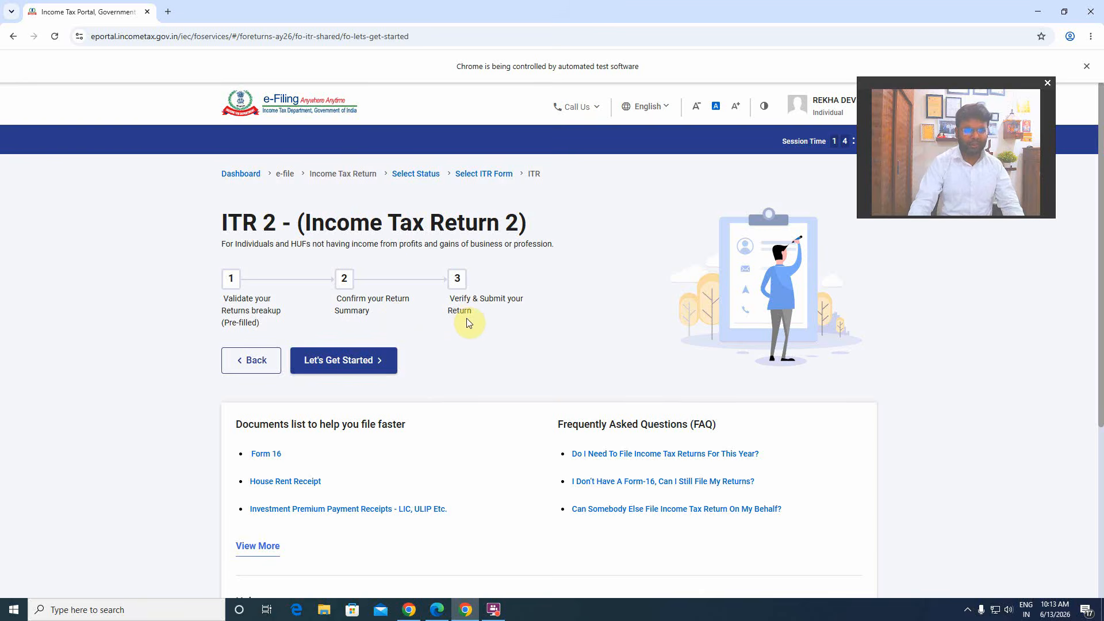
click(348, 360)
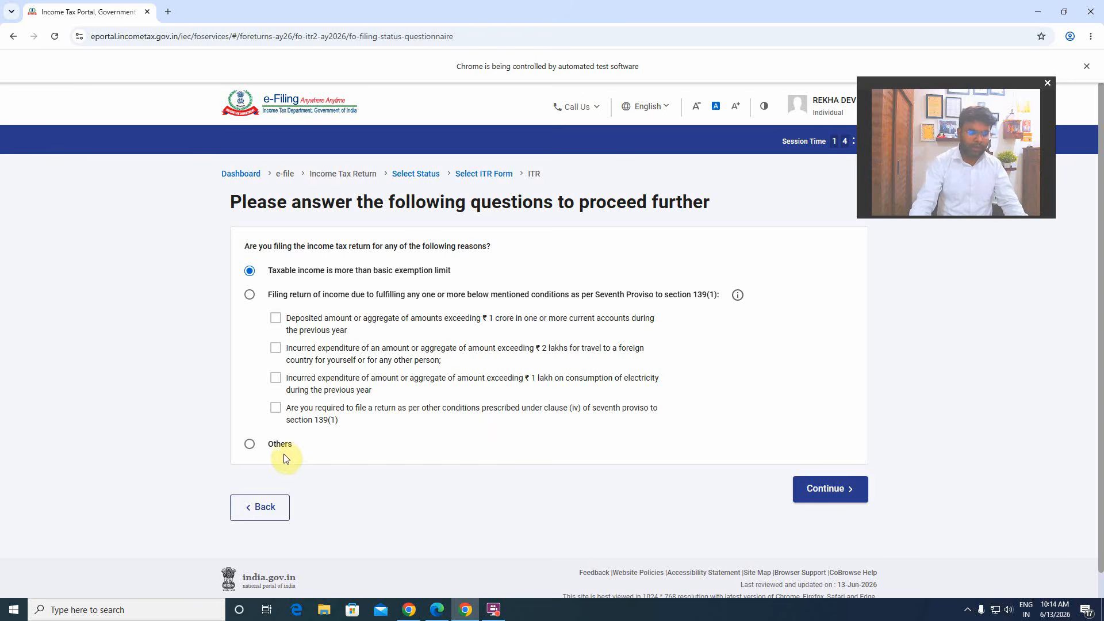
click(249, 444)
click(828, 490)
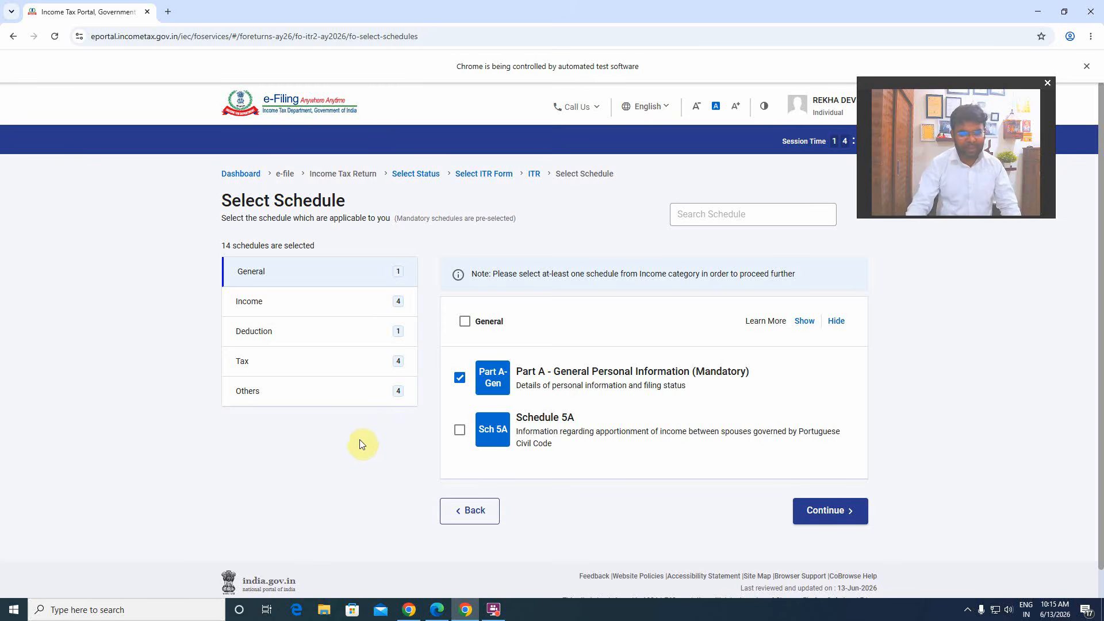
- Review which schedules are selected in the Income and Deduction categories
click(315, 300)
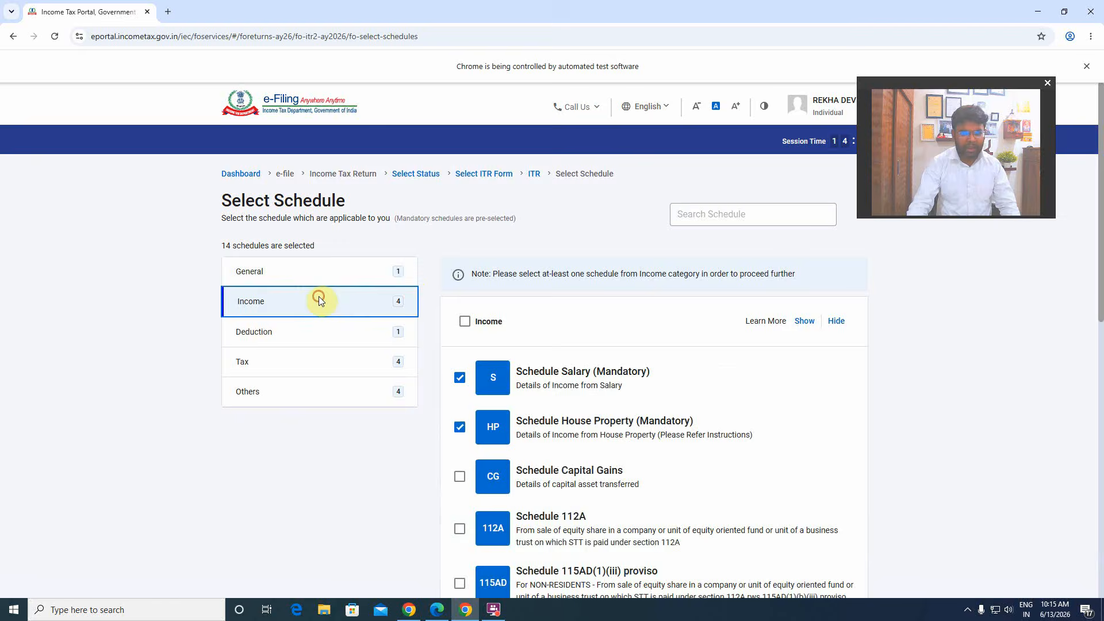
scroll(574, 410, down, 5)
scroll(546, 411, down, 4)
scroll(547, 402, up, 2)
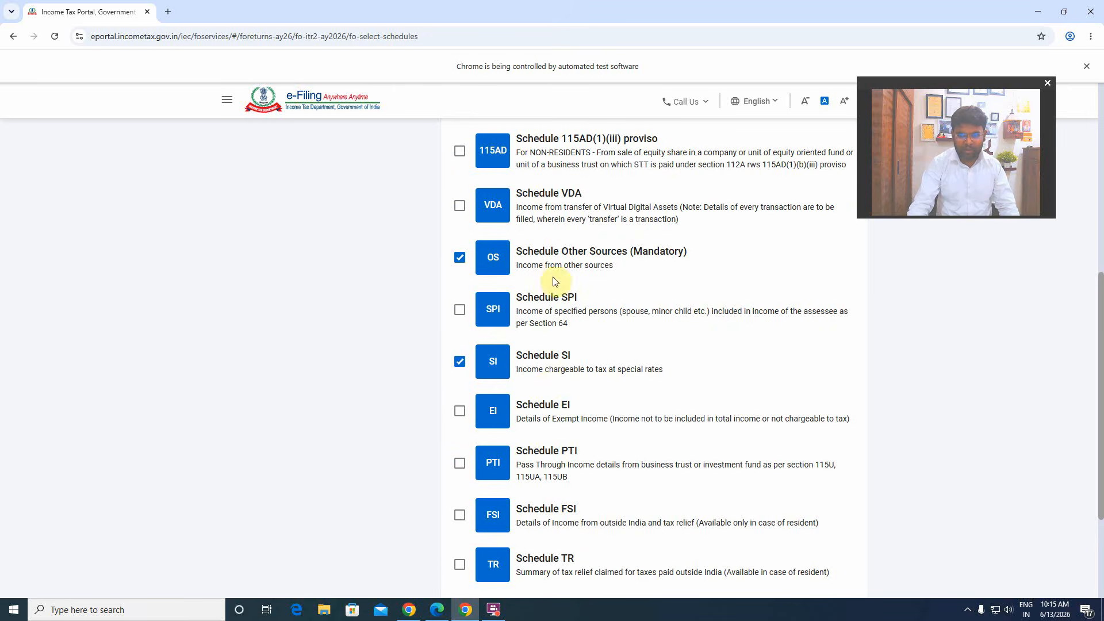
scroll(556, 403, down, 3)
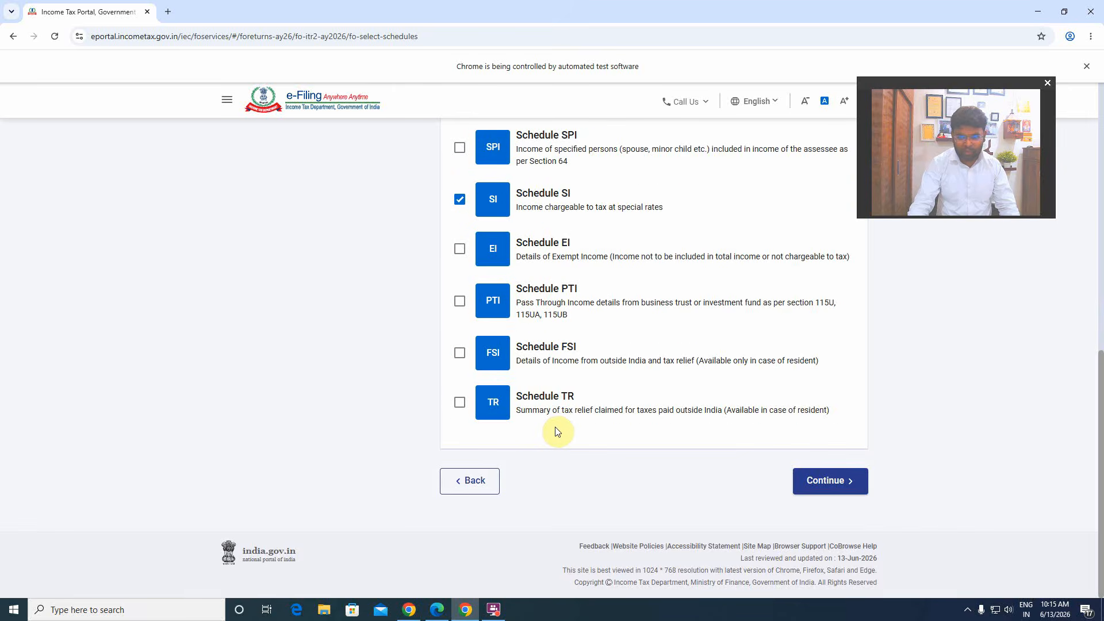
scroll(557, 427, up, 2)
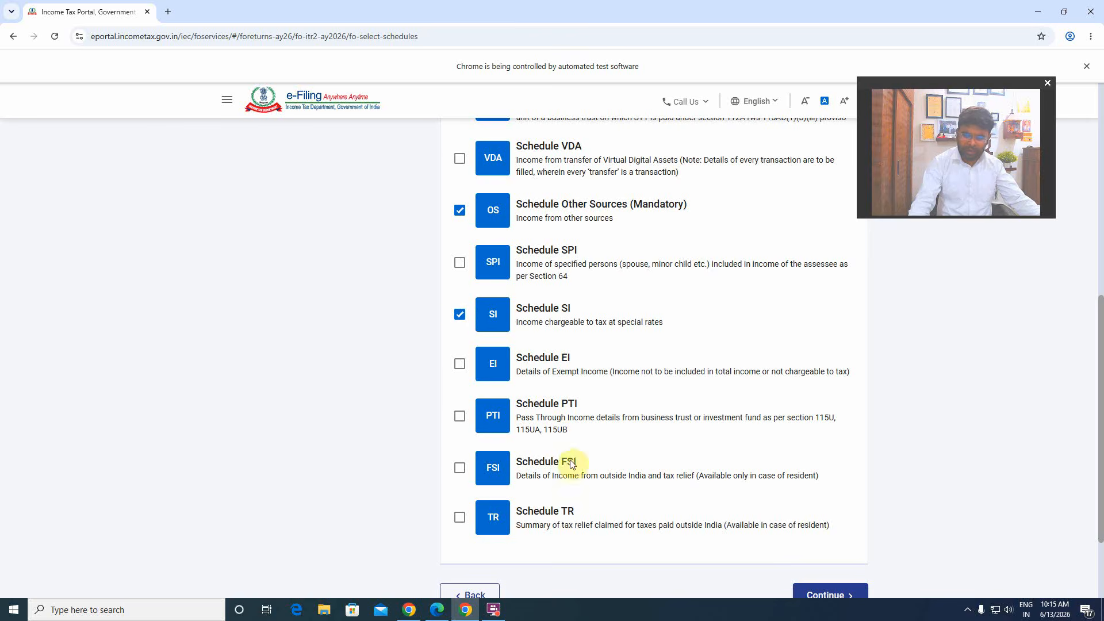
scroll(343, 328, up, 15)
click(300, 338)
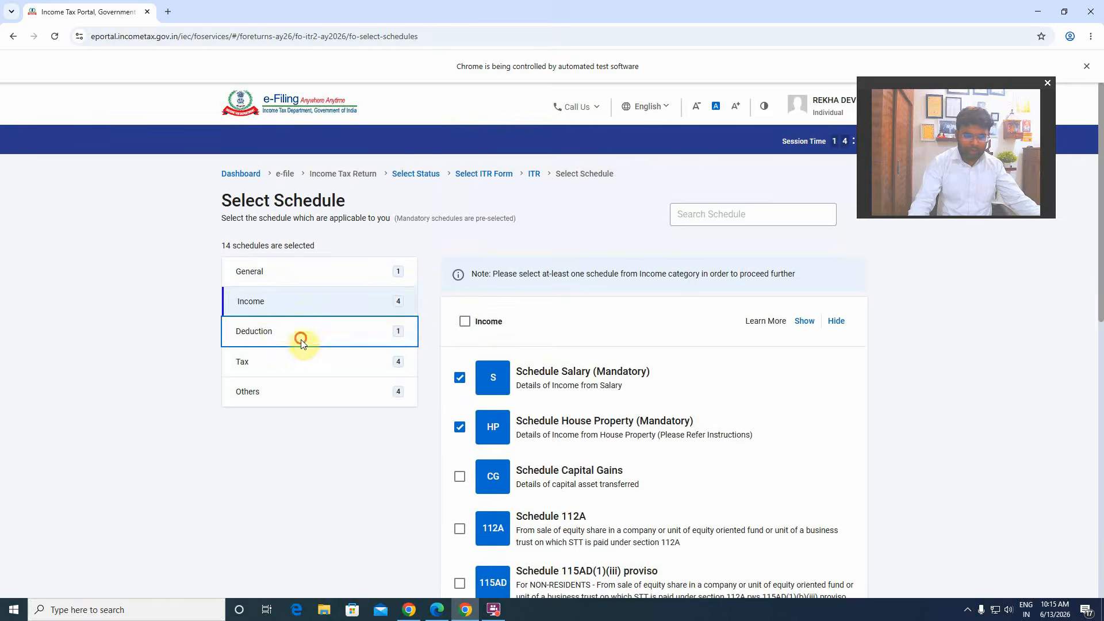
scroll(628, 444, down, 3)
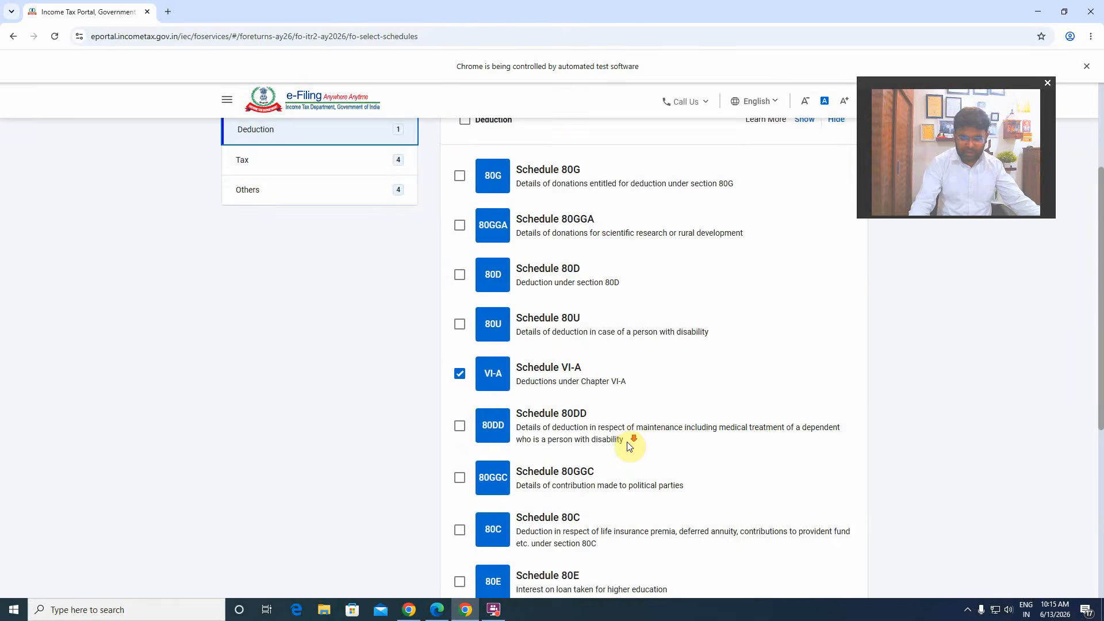
scroll(626, 442, down, 5)
scroll(627, 442, up, 4)
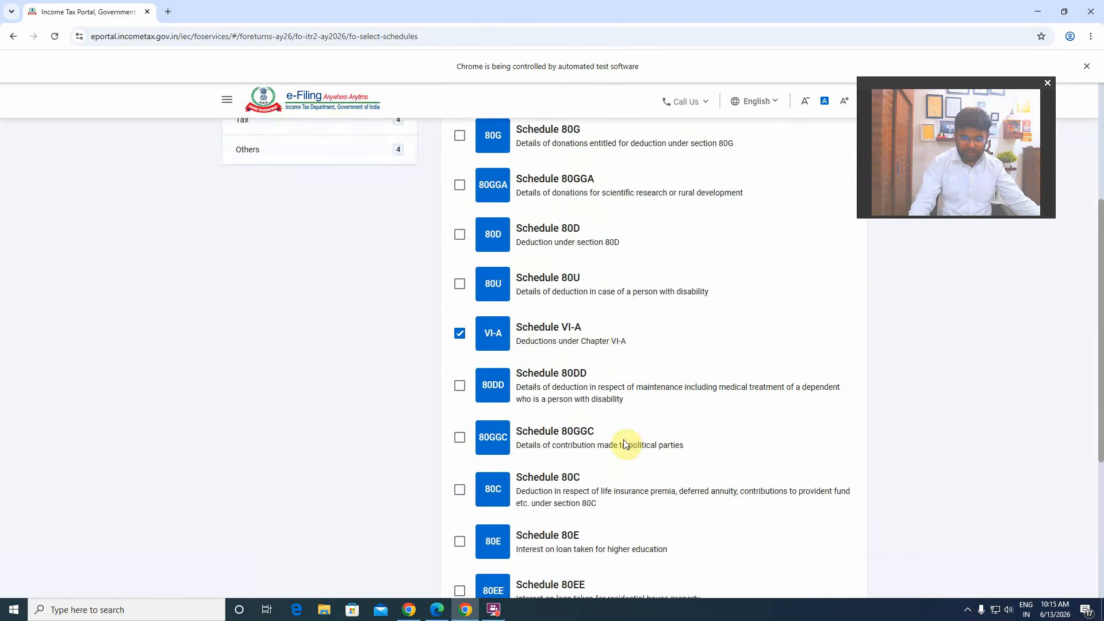
scroll(626, 444, up, 4)
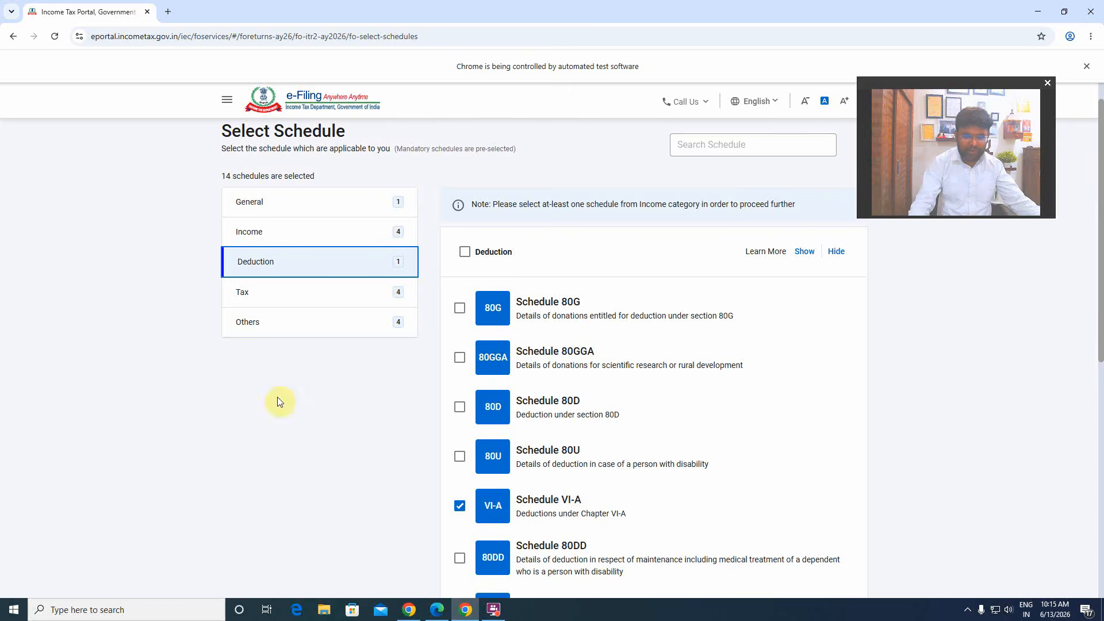
- Deselect the Tax deferred on ESOP schedule, check the Others category, and continue with the schedule selection
click(288, 291)
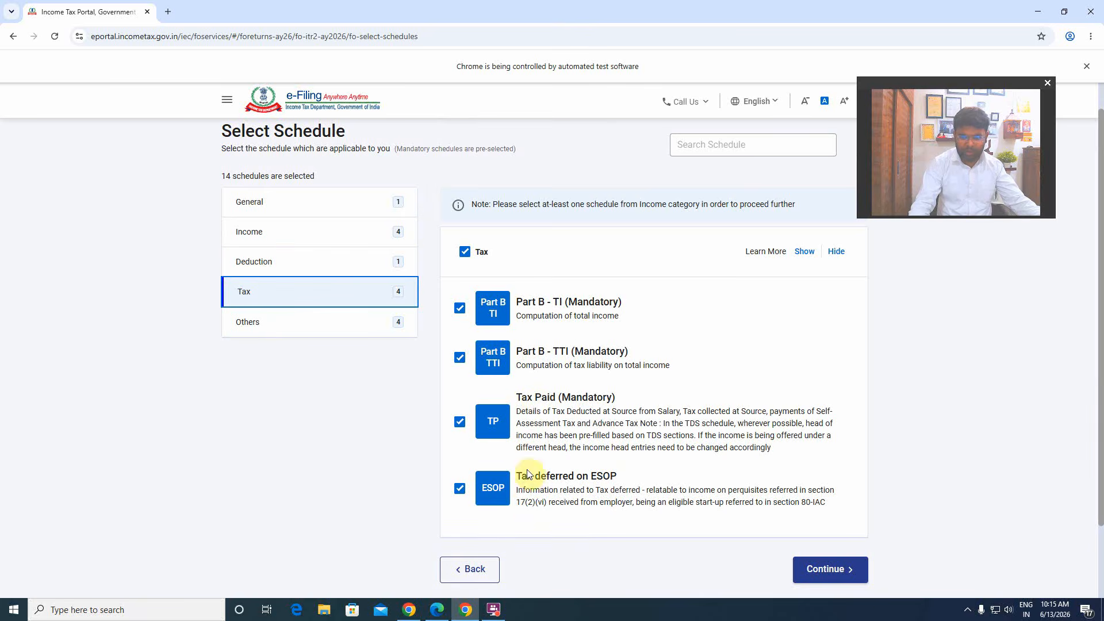
click(459, 488)
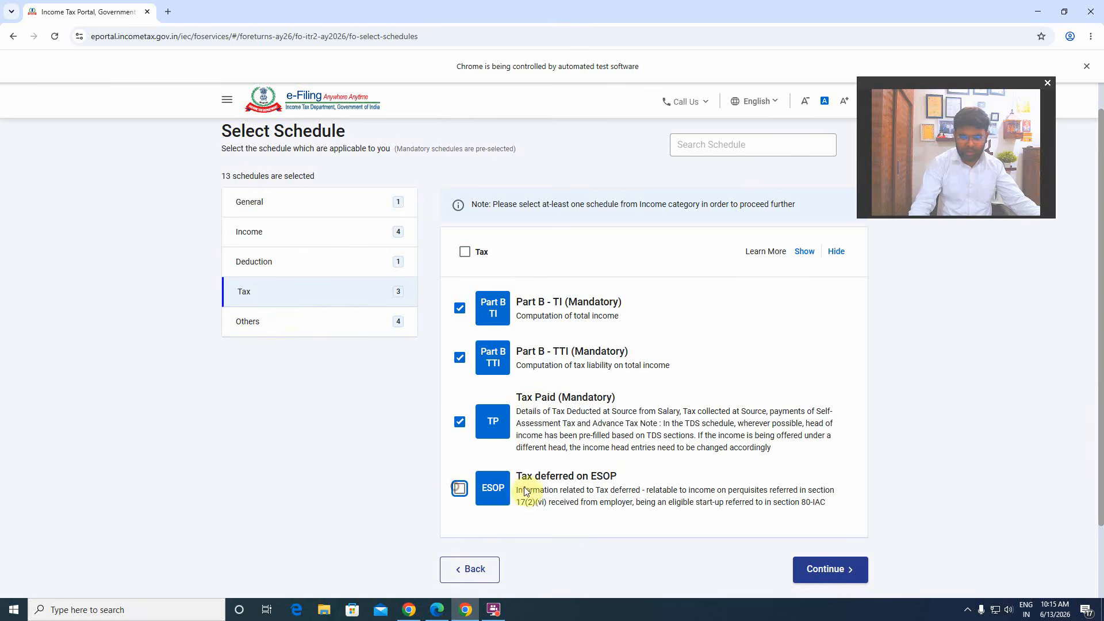
click(287, 323)
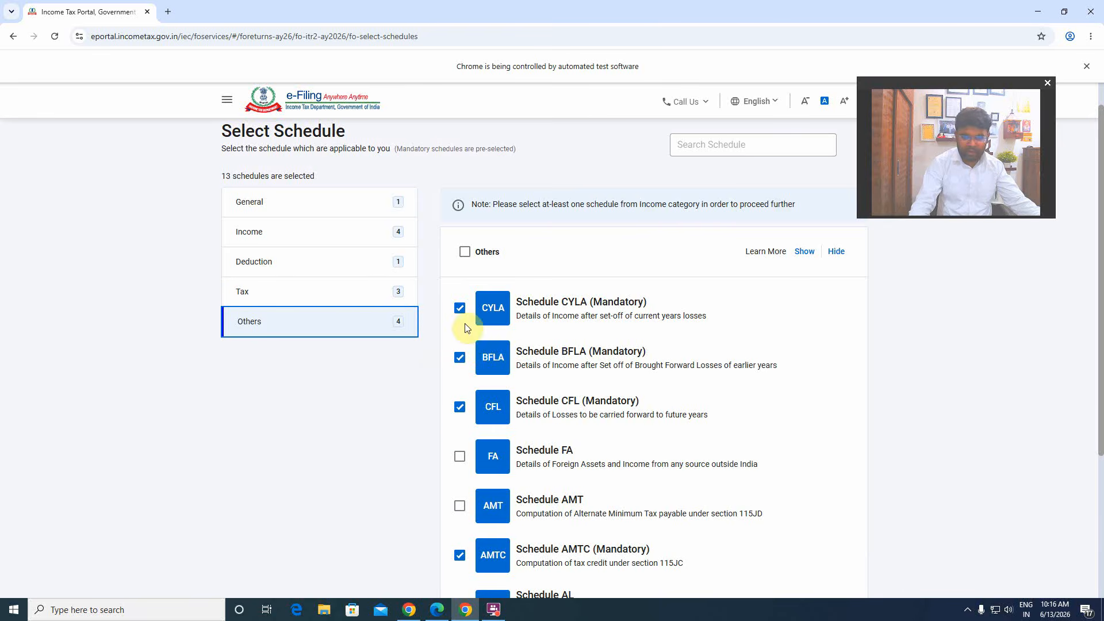
scroll(418, 435, down, 3)
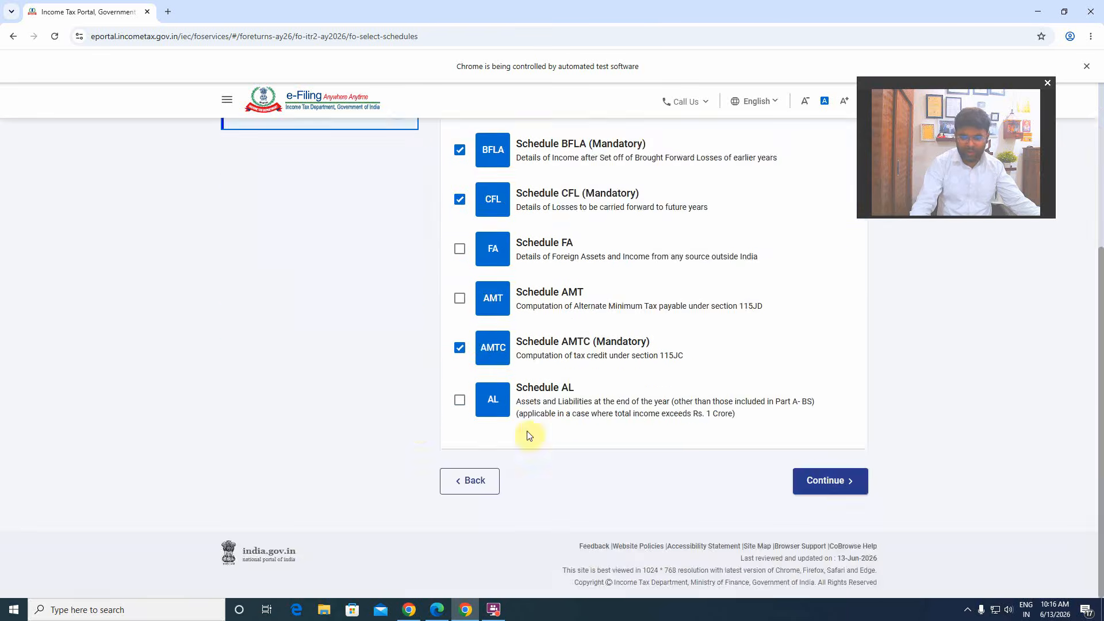
click(826, 481)
- Keep No for the New Tax Regime u/s 115BAC, continue through the schedule questions, and dismiss the pre-filled data notice
click(850, 352)
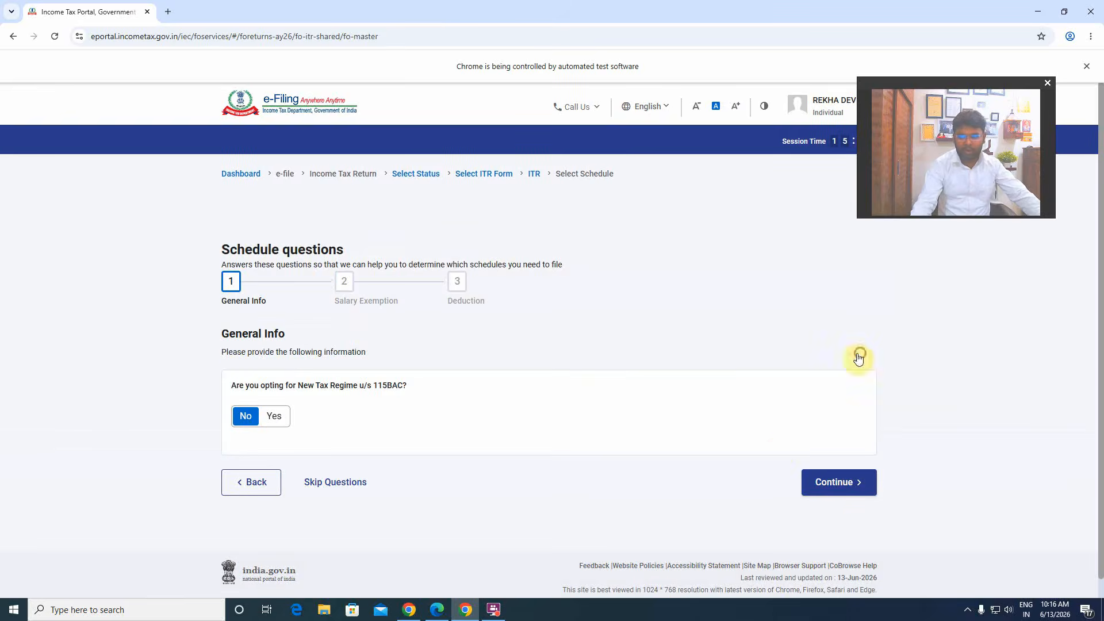
click(841, 476)
scroll(621, 436, down, 3)
click(844, 464)
click(841, 463)
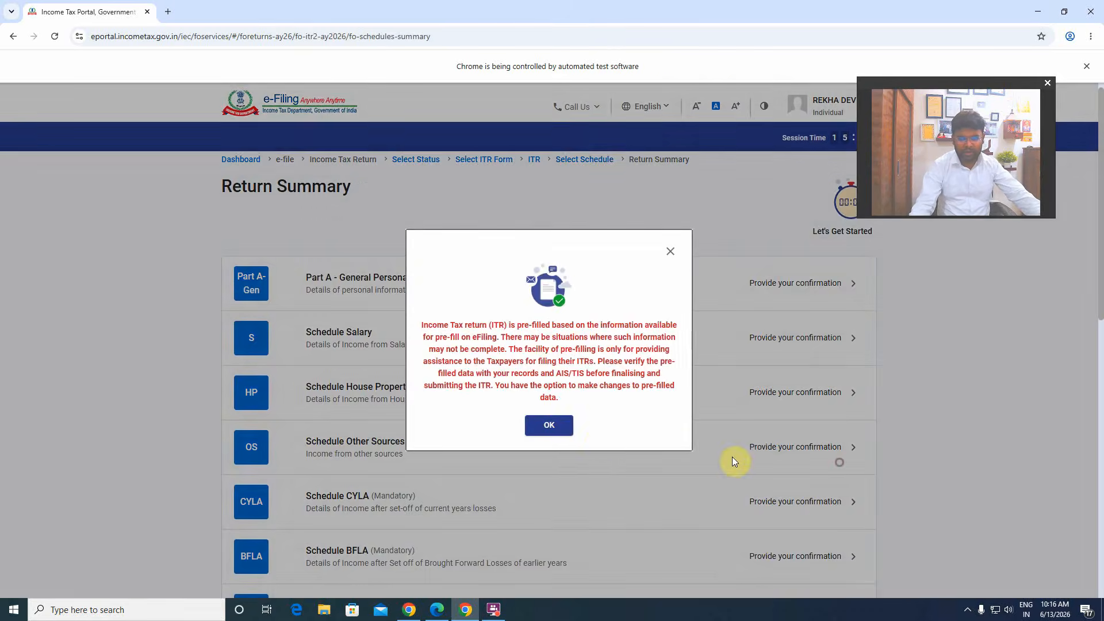
click(558, 428)
- Look over the return summary and open the Filing Status section of Part A - General Personal Information
scroll(636, 377, down, 11)
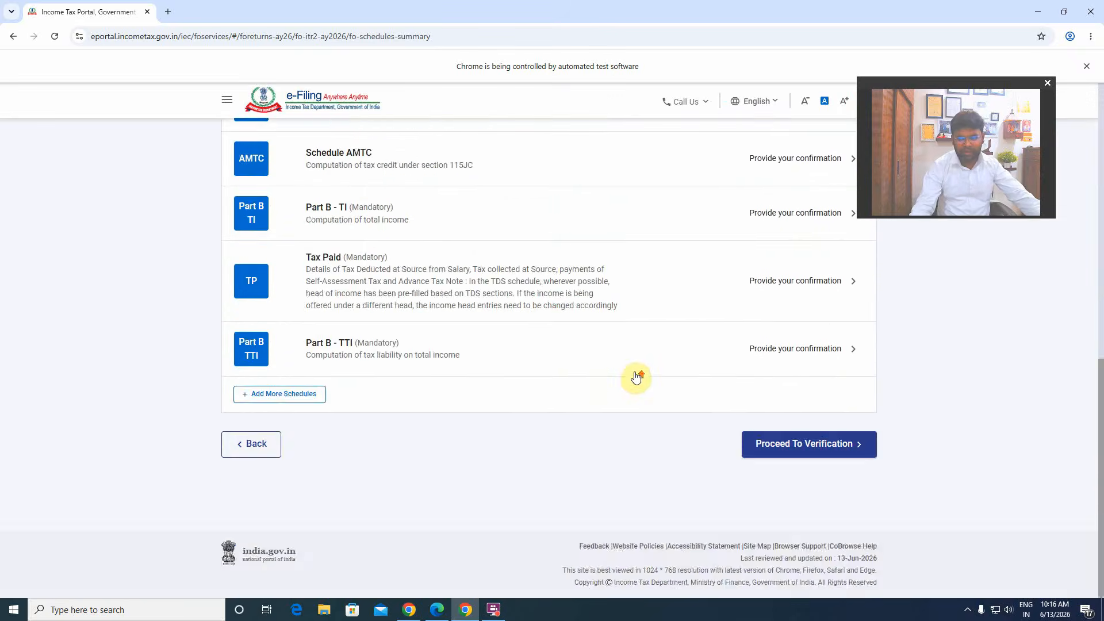
scroll(636, 377, up, 10)
scroll(636, 377, up, 2)
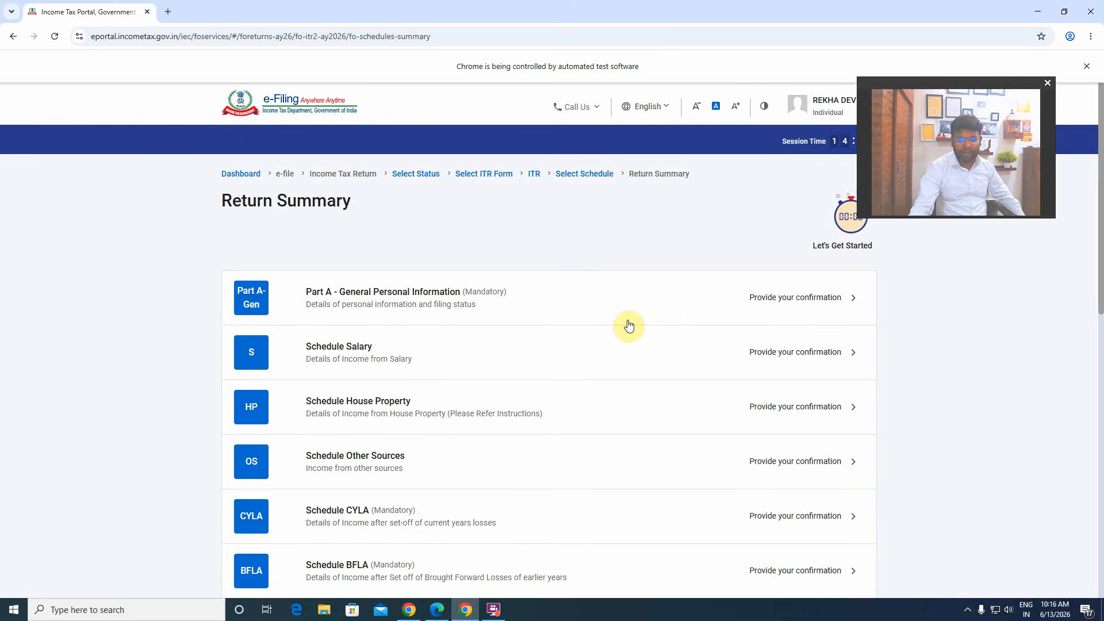
click(631, 299)
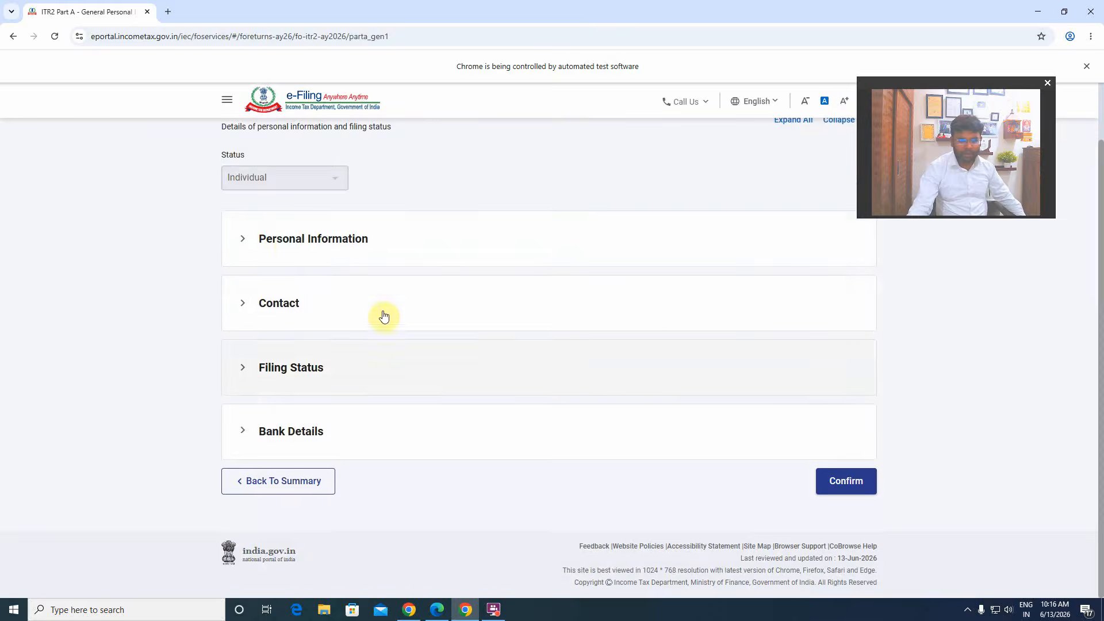
click(303, 367)
scroll(419, 410, down, 10)
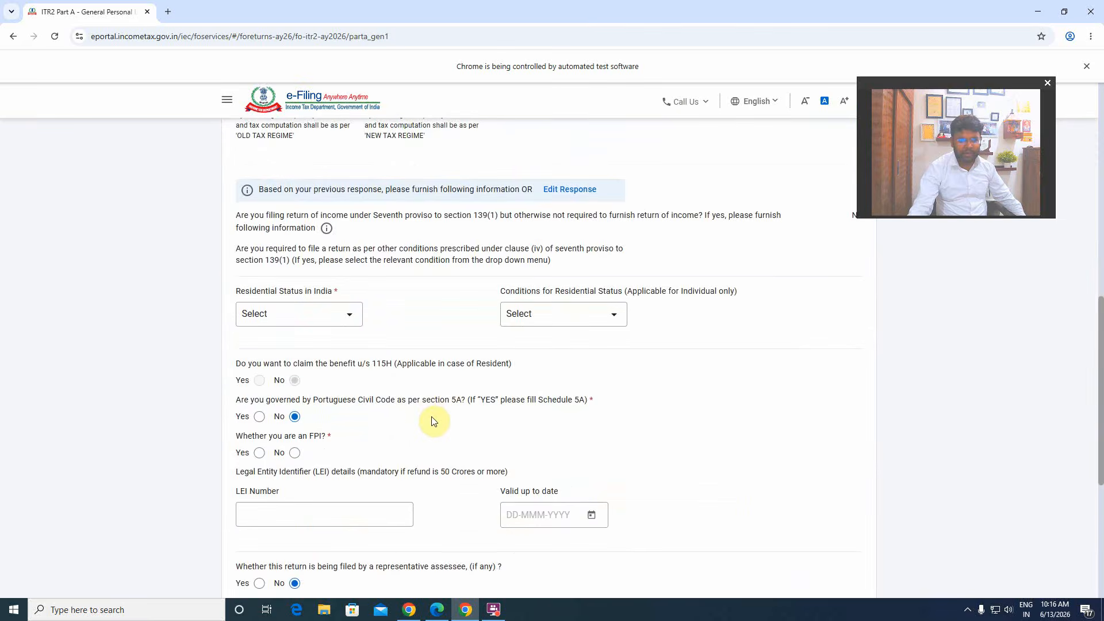
- Set the residential status to Resident with the condition of being in India for 182 days or more, section 6(1)(a)
click(300, 315)
click(304, 374)
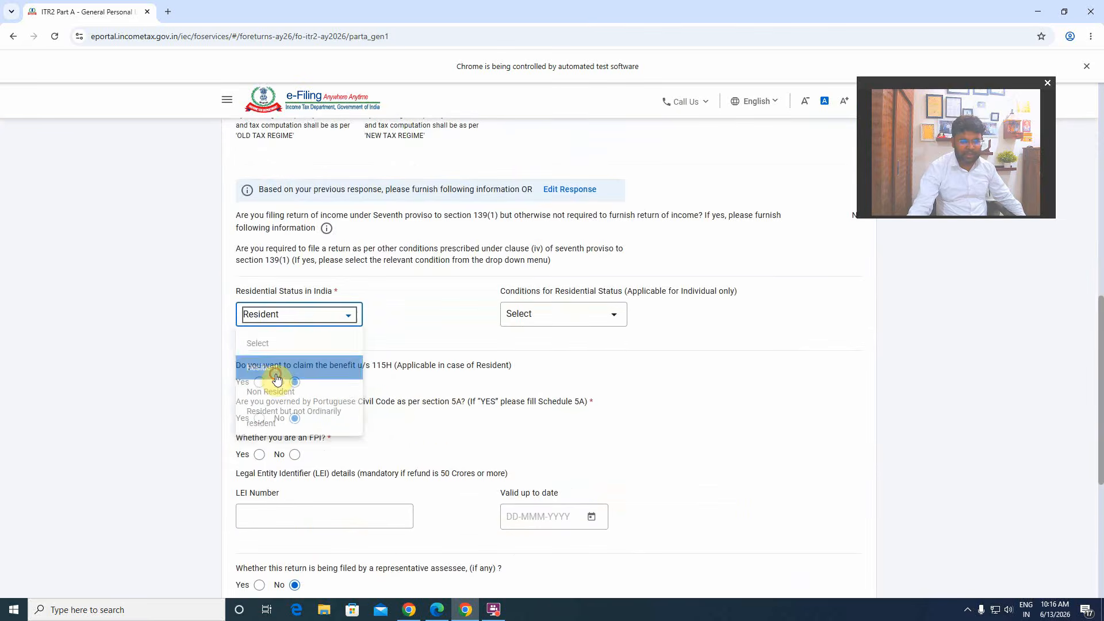
click(529, 316)
click(538, 382)
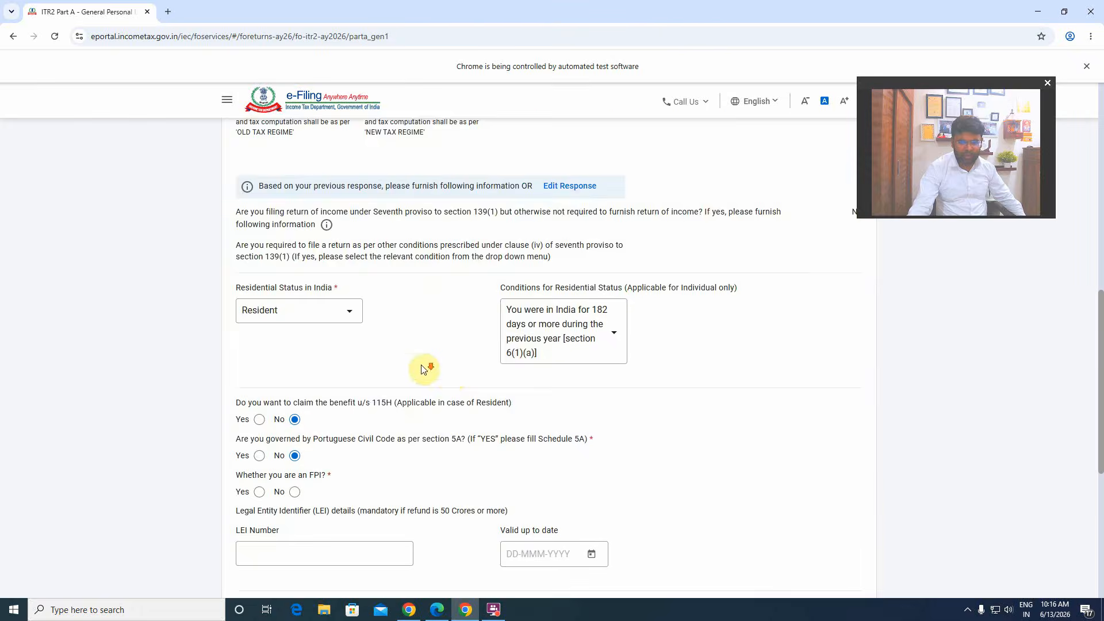
- Answer No to being an FPI, being a company director, and having held unlisted equity shares during the previous year
scroll(451, 374, down, 3)
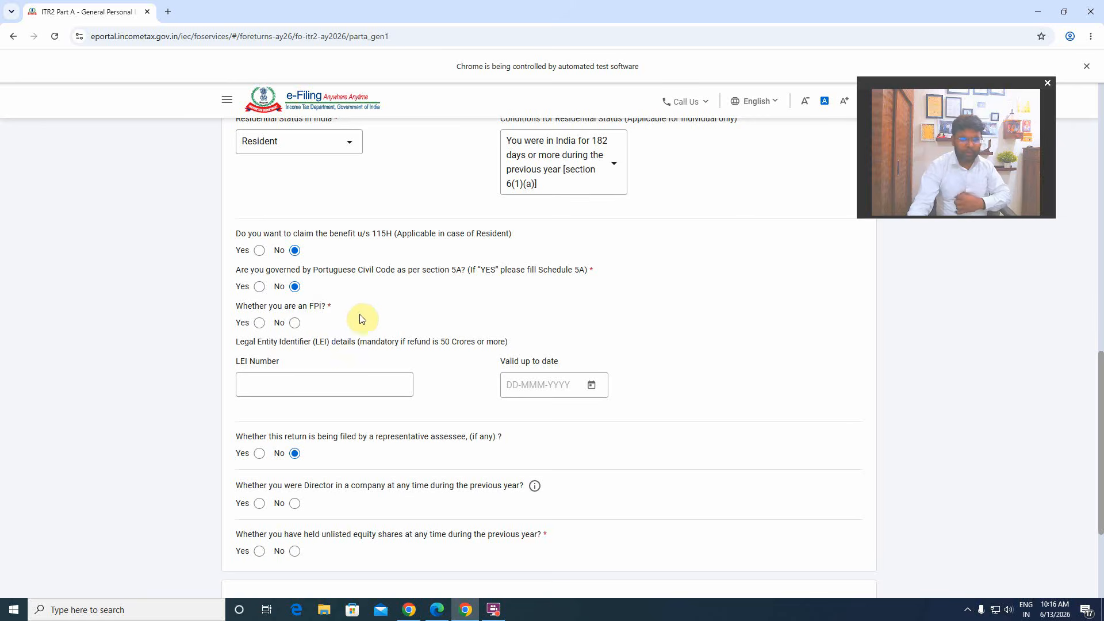
click(295, 323)
scroll(391, 413, down, 3)
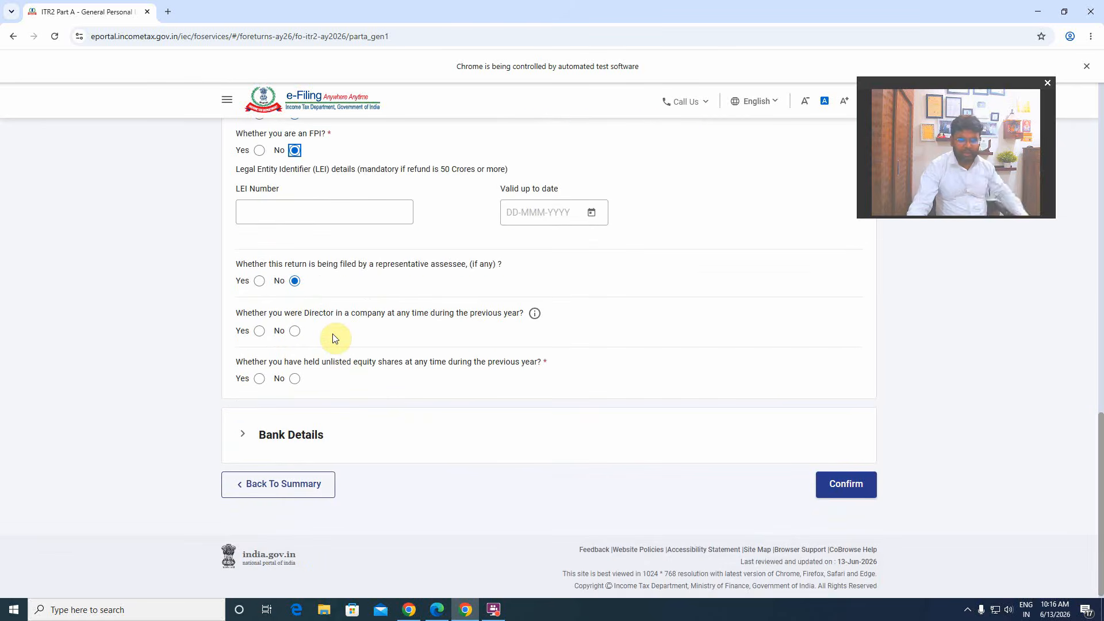
click(294, 330)
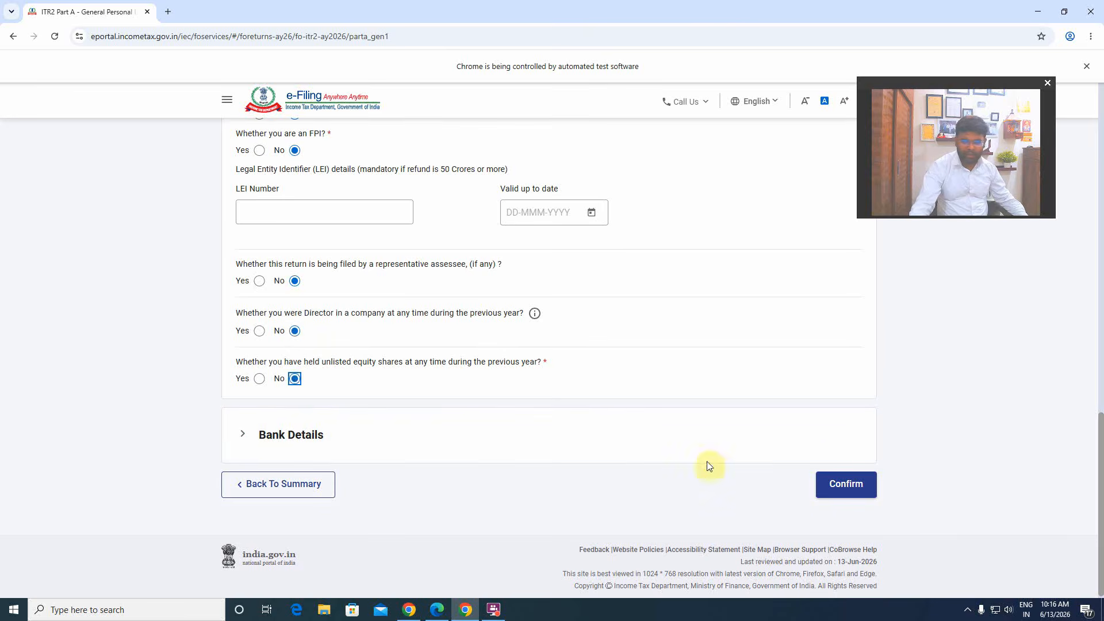
- Confirm Part A - General Personal Information and open Schedule Salary from the return summary
click(841, 486)
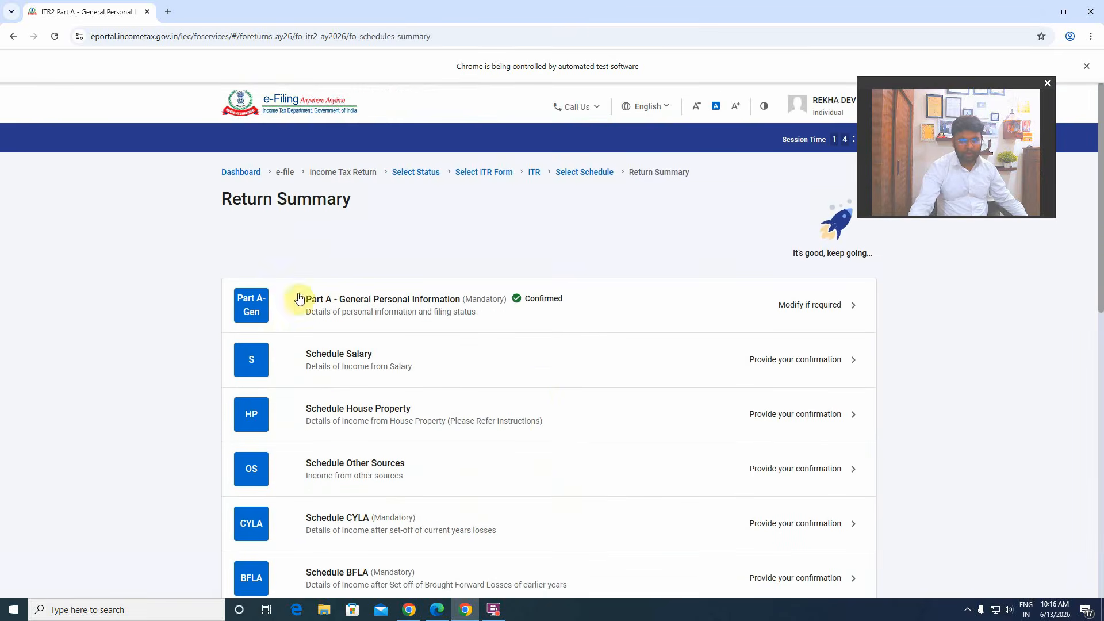
click(508, 381)
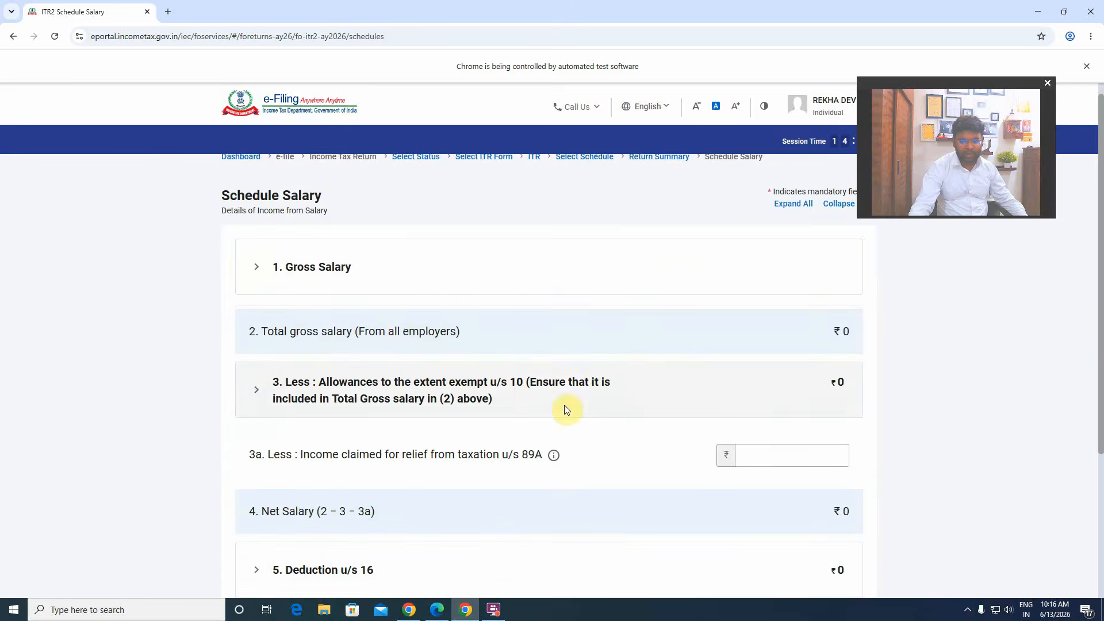
- Look through a new gross salary entry, including the section 17(1) breakup and employer fields, and go back without saving it
click(454, 284)
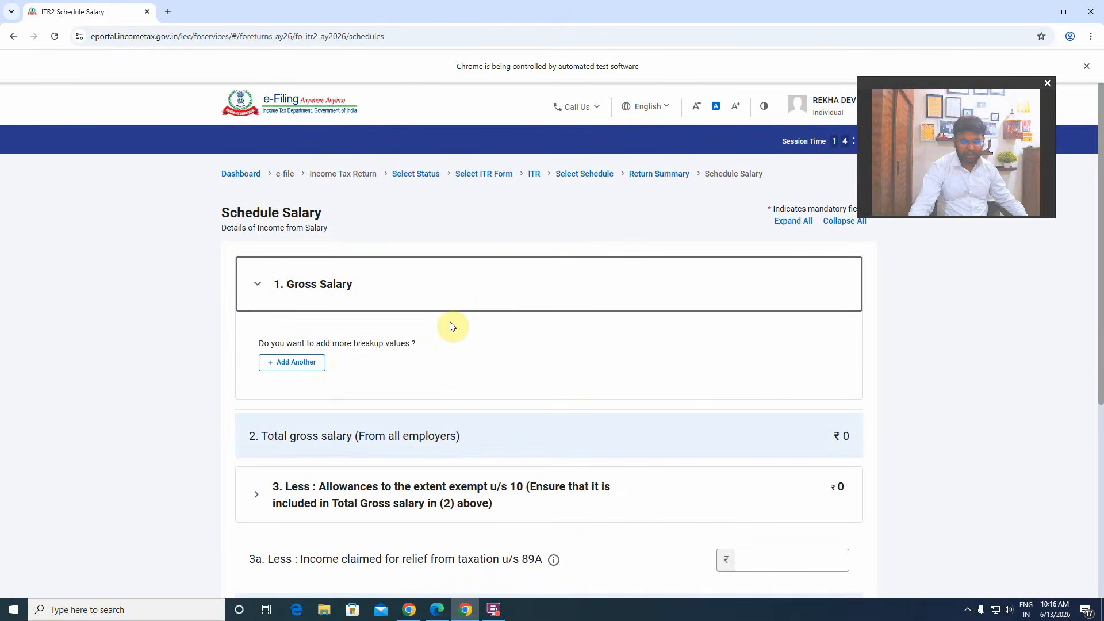
click(315, 367)
scroll(463, 396, down, 5)
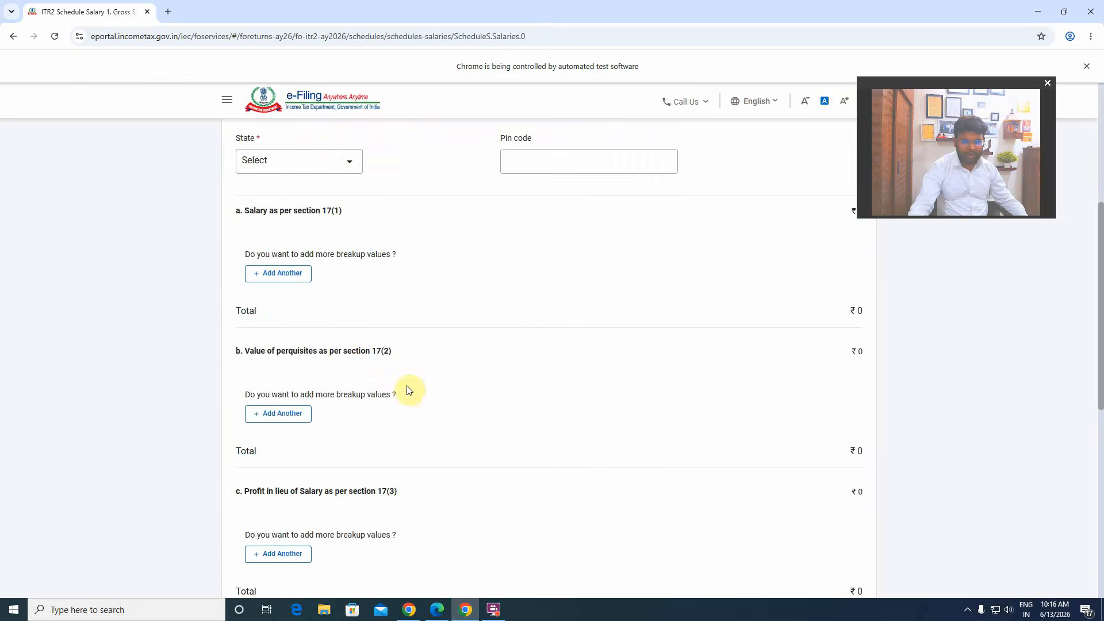
click(280, 276)
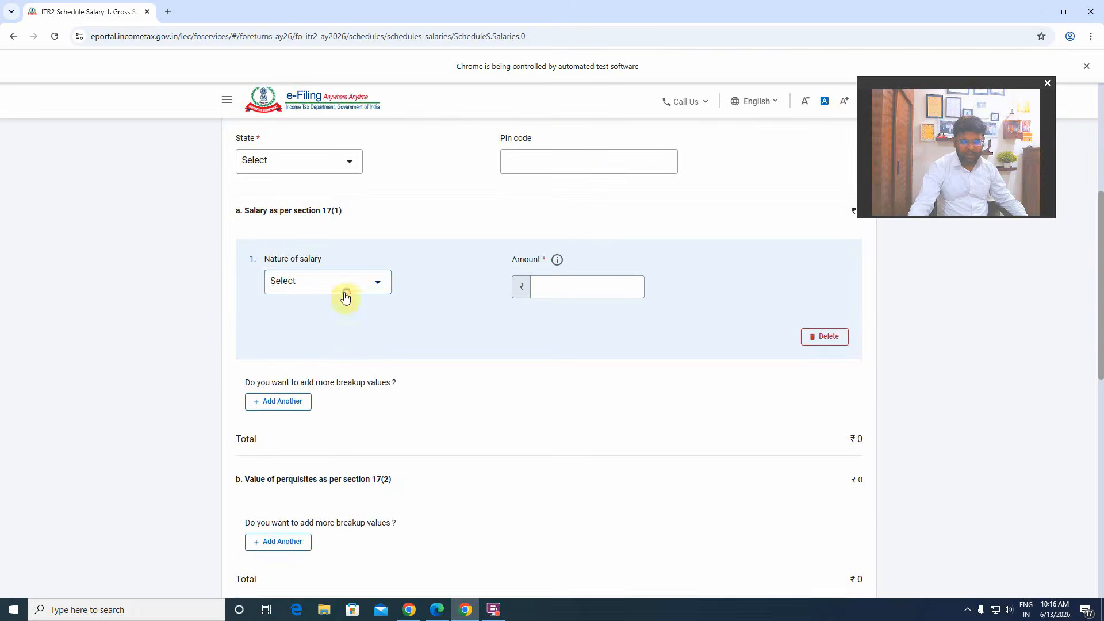
click(326, 284)
scroll(412, 345, up, 5)
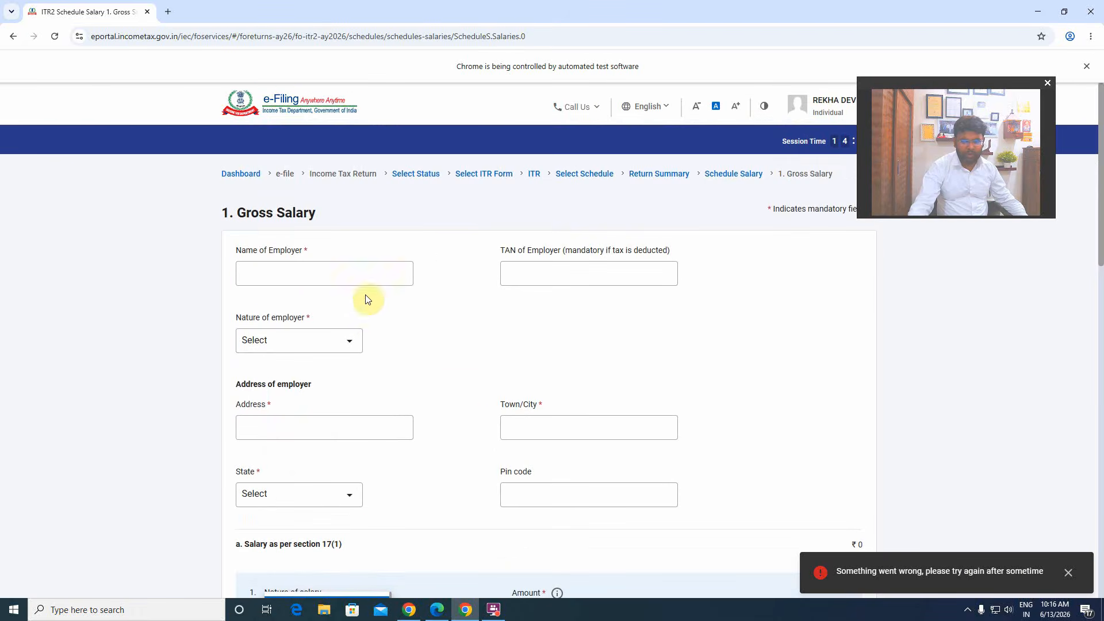
scroll(483, 387, down, 12)
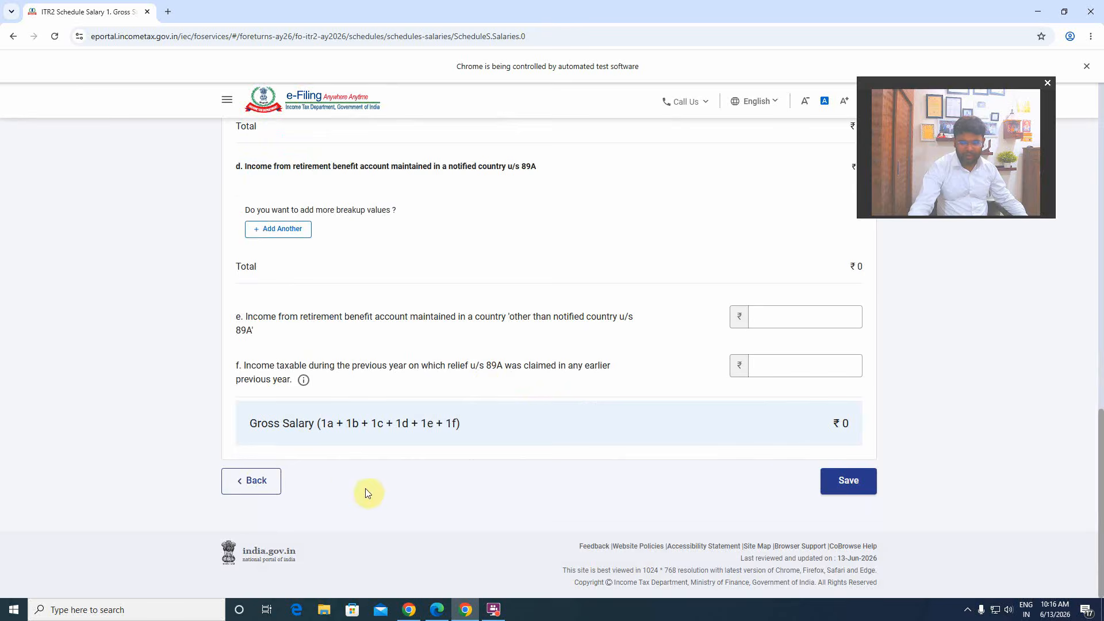
click(255, 482)
- Confirm Schedule Salary and Schedule House Property without entering any income in them
scroll(380, 463, down, 3)
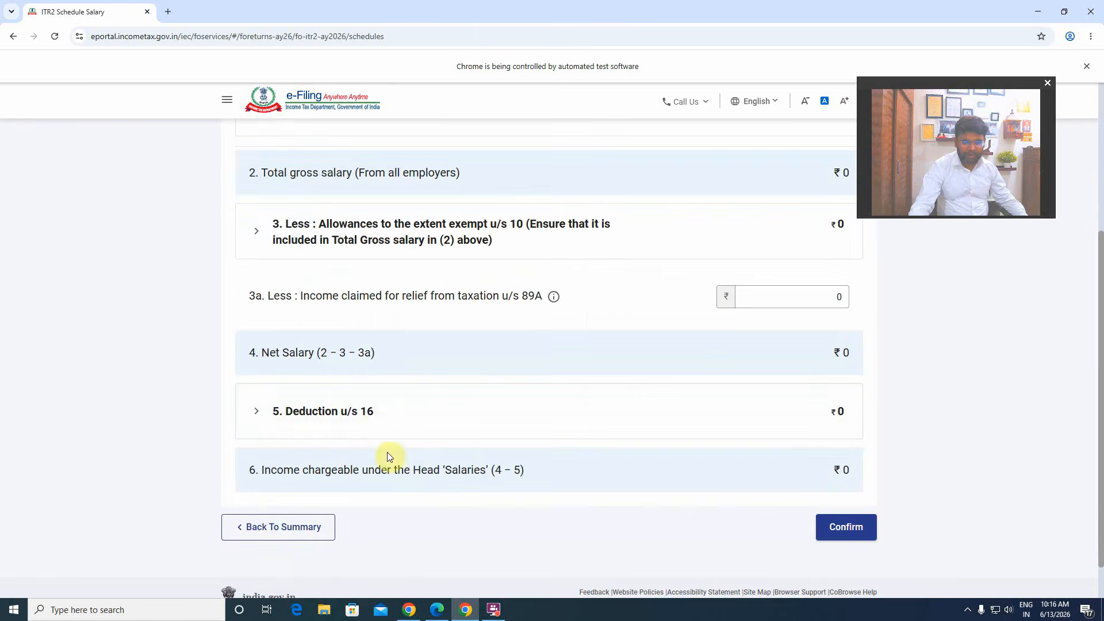
scroll(382, 370, up, 2)
scroll(419, 429, down, 3)
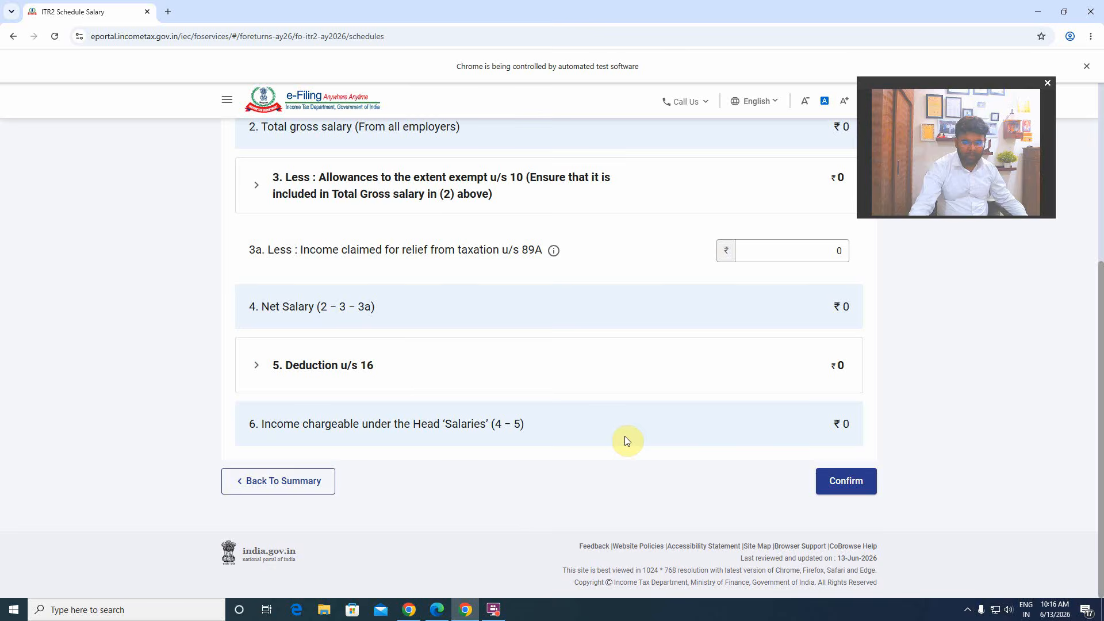
scroll(627, 441, up, 4)
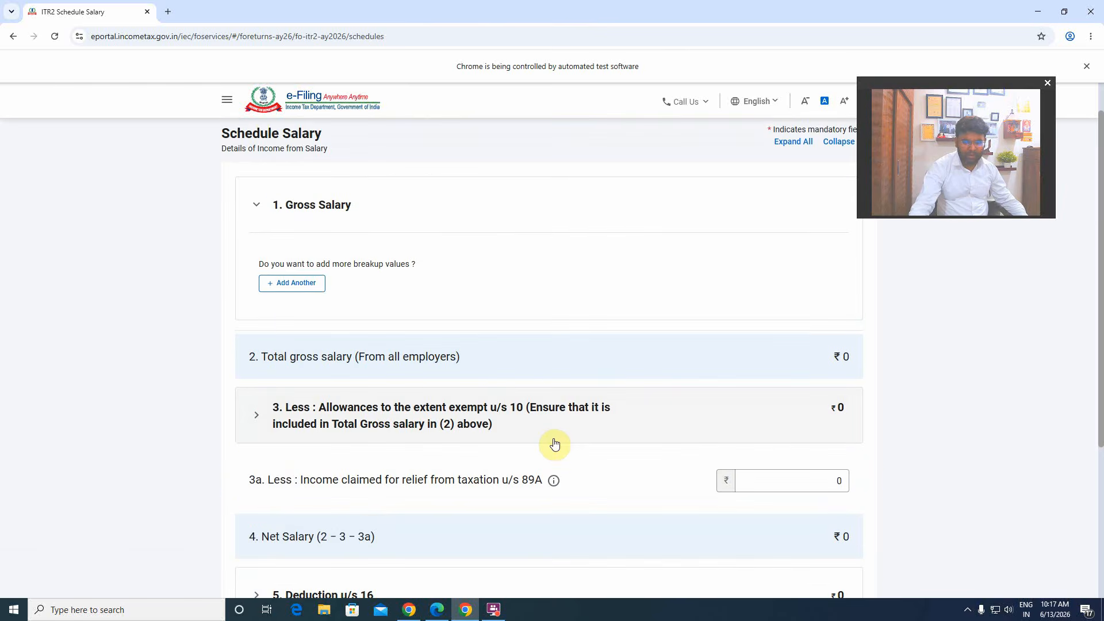
scroll(555, 443, down, 4)
click(836, 484)
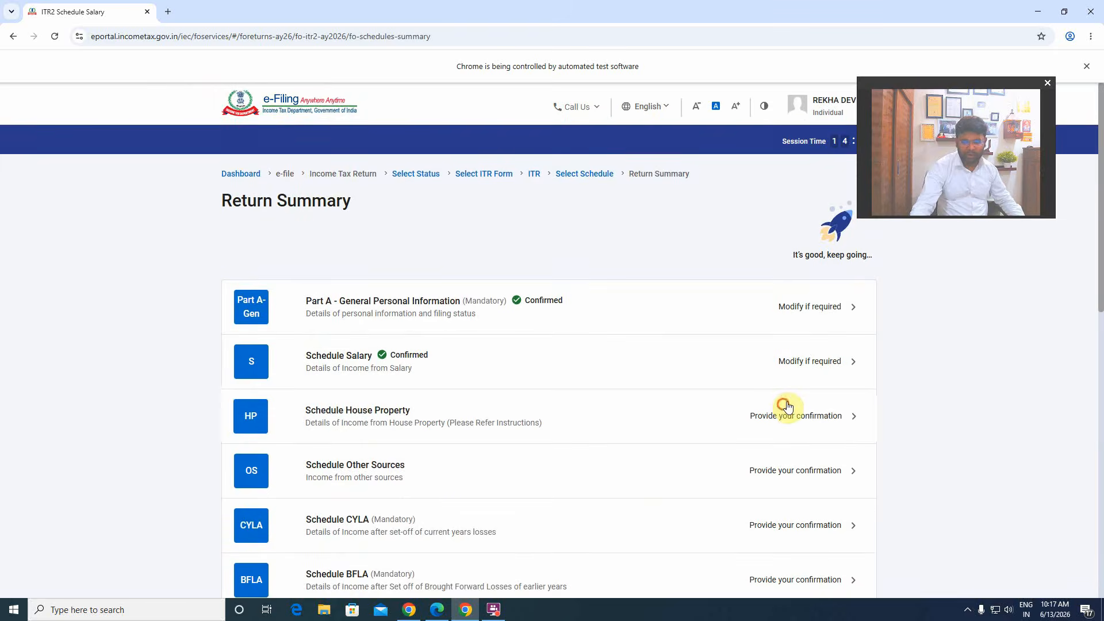
click(788, 407)
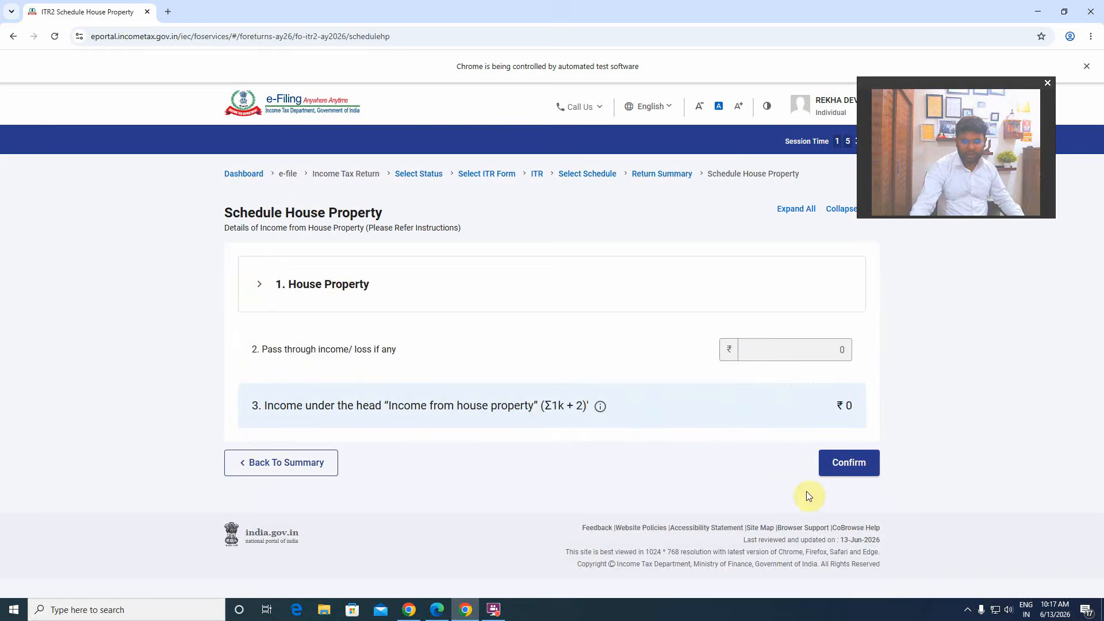
click(861, 464)
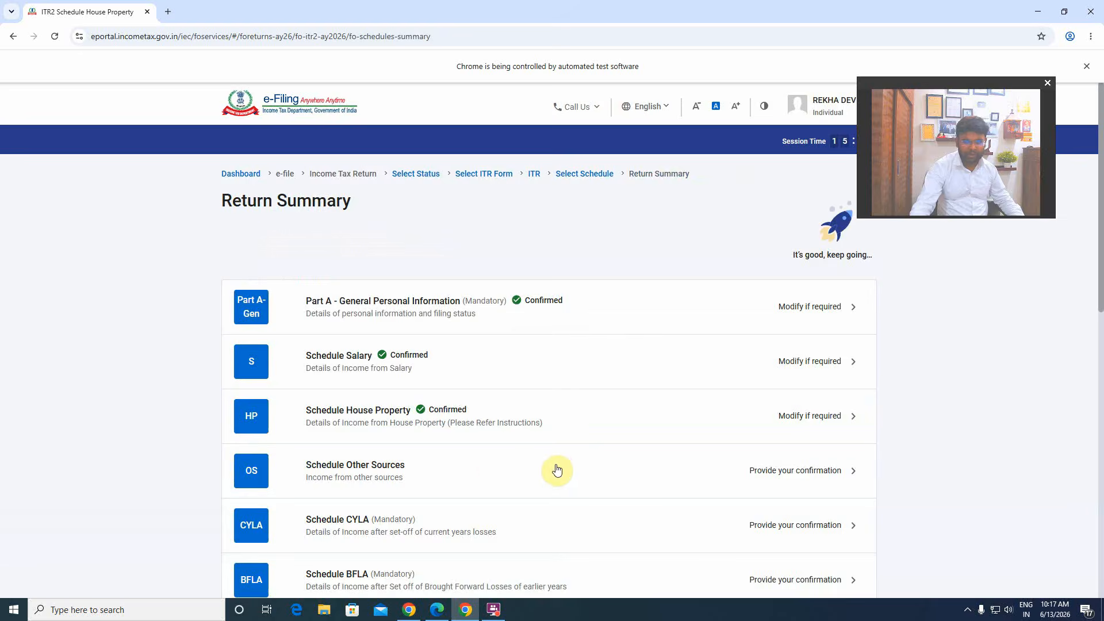
- Open Schedule Other Sources, review the detailed breakup of gross income chargeable at normal applicable rates, and return without changing it
scroll(475, 480, down, 2)
click(764, 380)
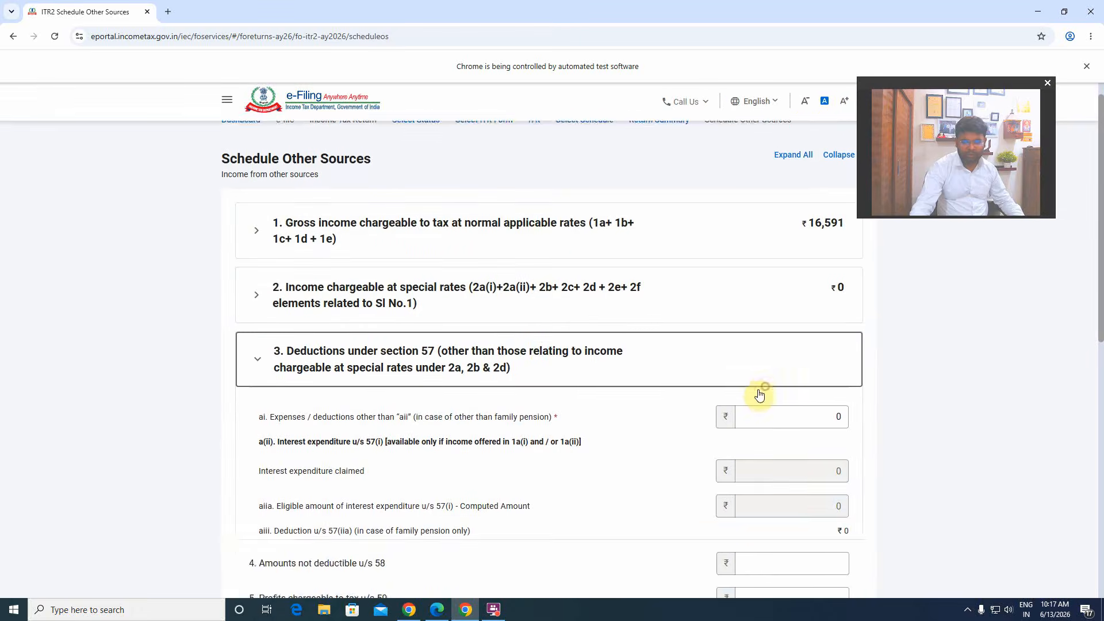
scroll(549, 383, up, 1)
click(658, 292)
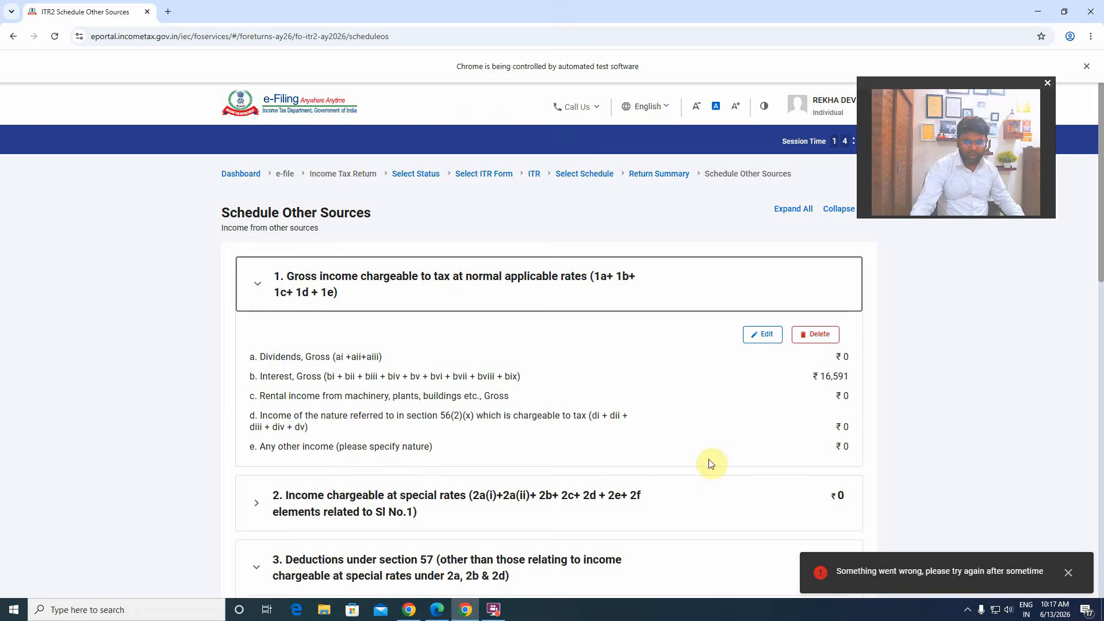
click(762, 334)
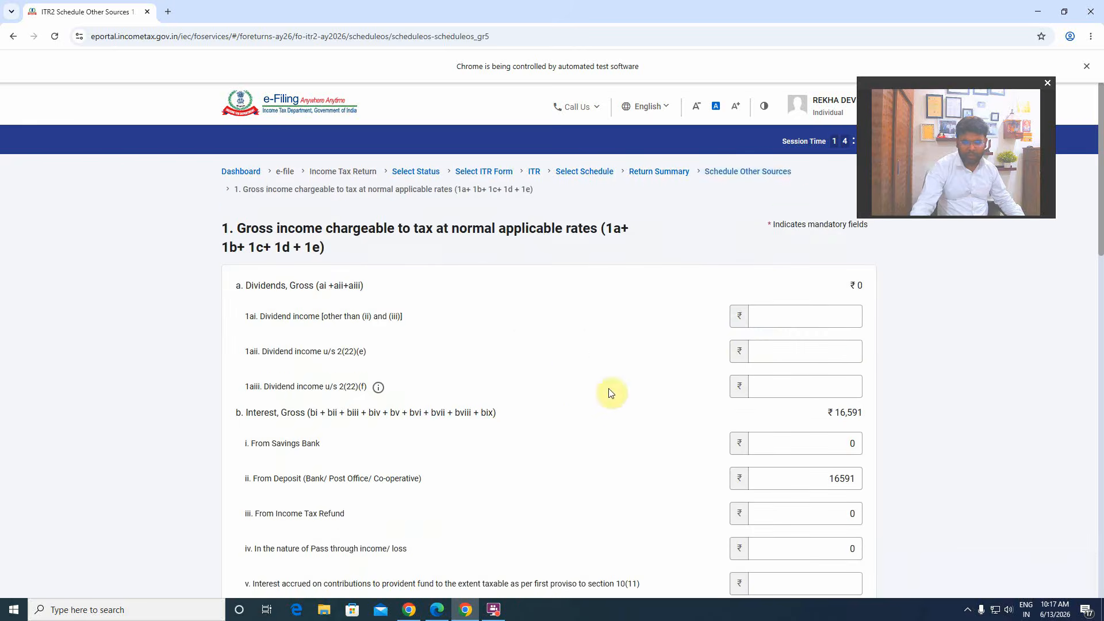
scroll(627, 351, down, 13)
scroll(627, 351, up, 13)
scroll(627, 351, down, 15)
scroll(627, 351, down, 5)
click(283, 476)
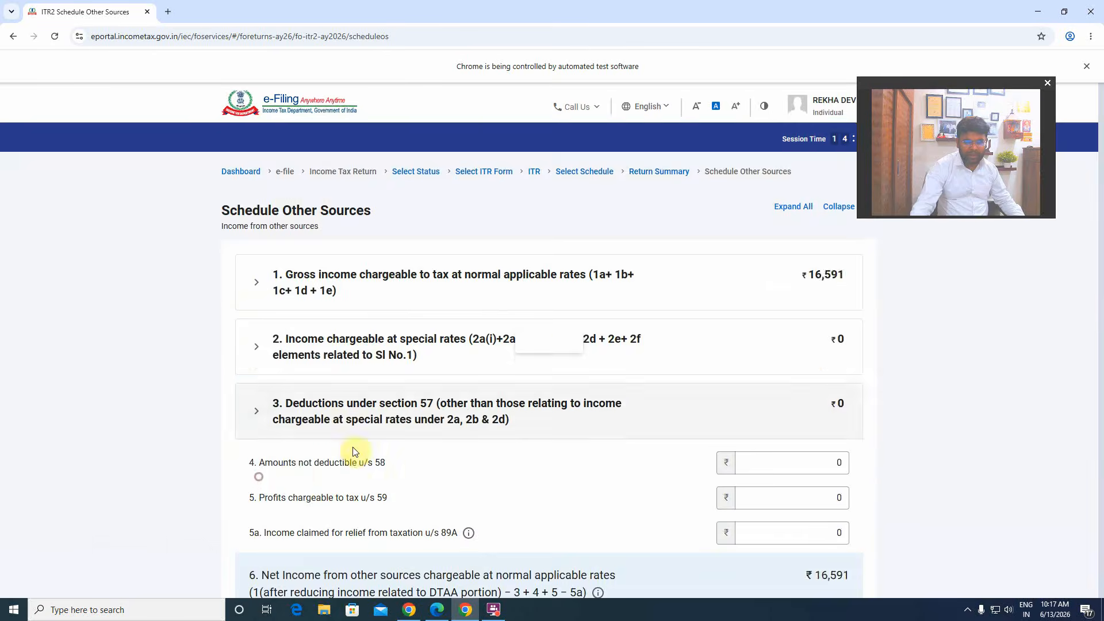
- Confirm Schedule Other Sources with its pre-filled amounts and return to the return summary
scroll(384, 437, down, 6)
click(841, 482)
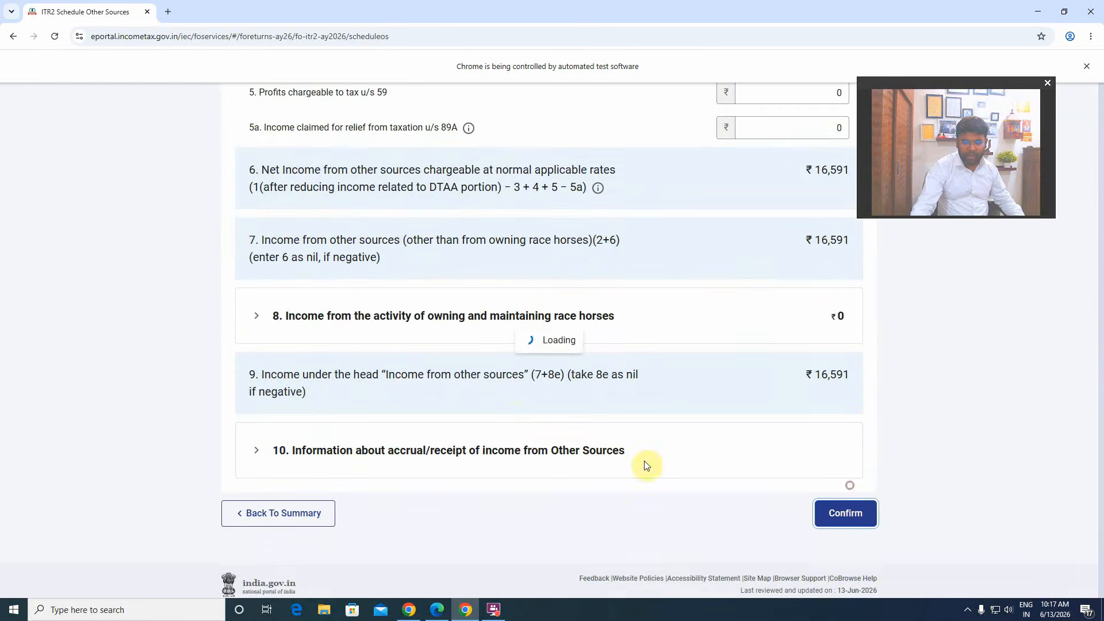
scroll(462, 423, up, 15)
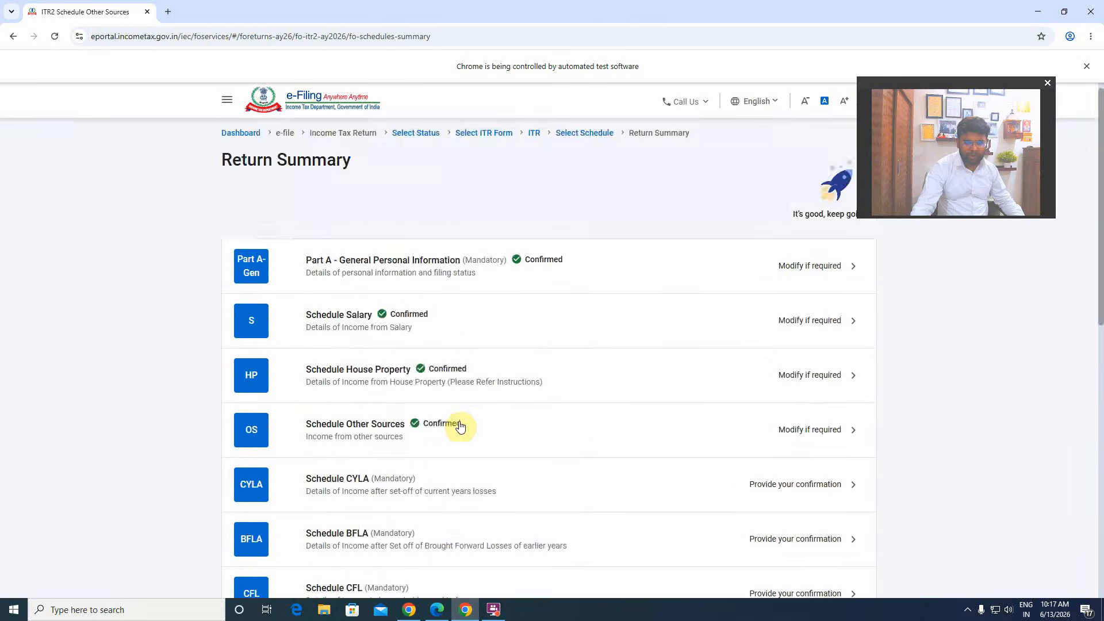
- Reopen the schedule selection to add more schedules and look over the schedules in the Income category
scroll(463, 424, down, 15)
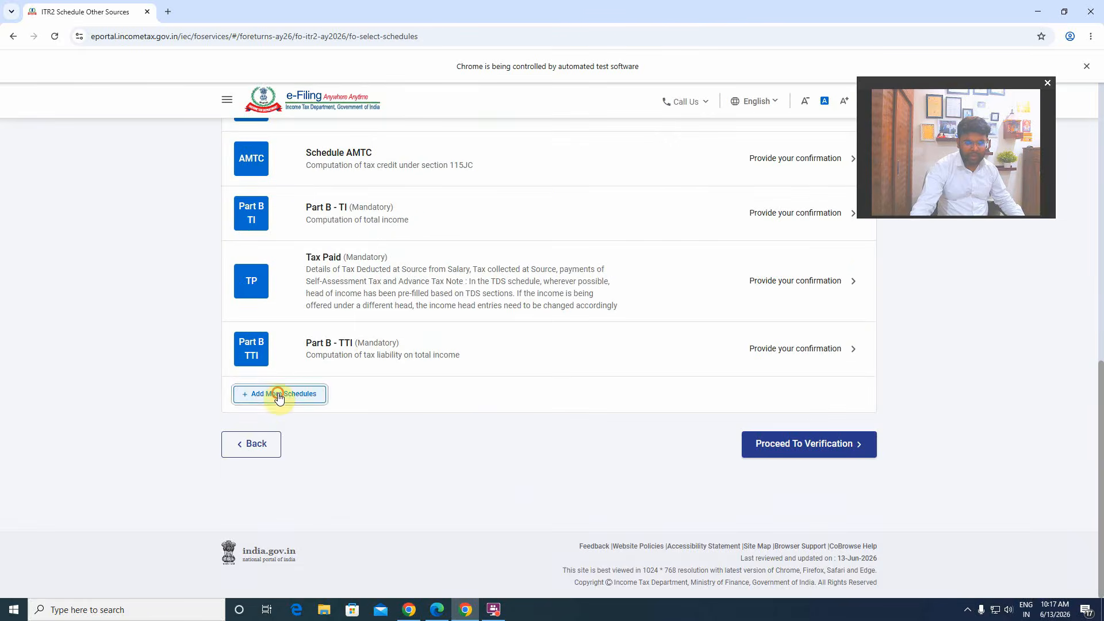
click(279, 392)
click(266, 304)
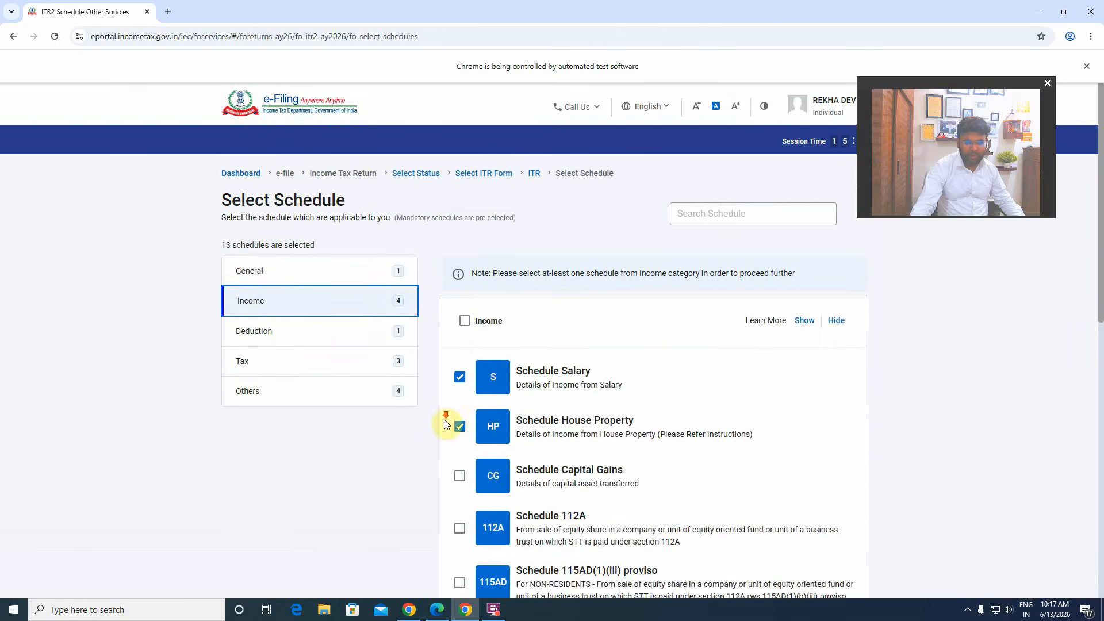
scroll(450, 423, down, 5)
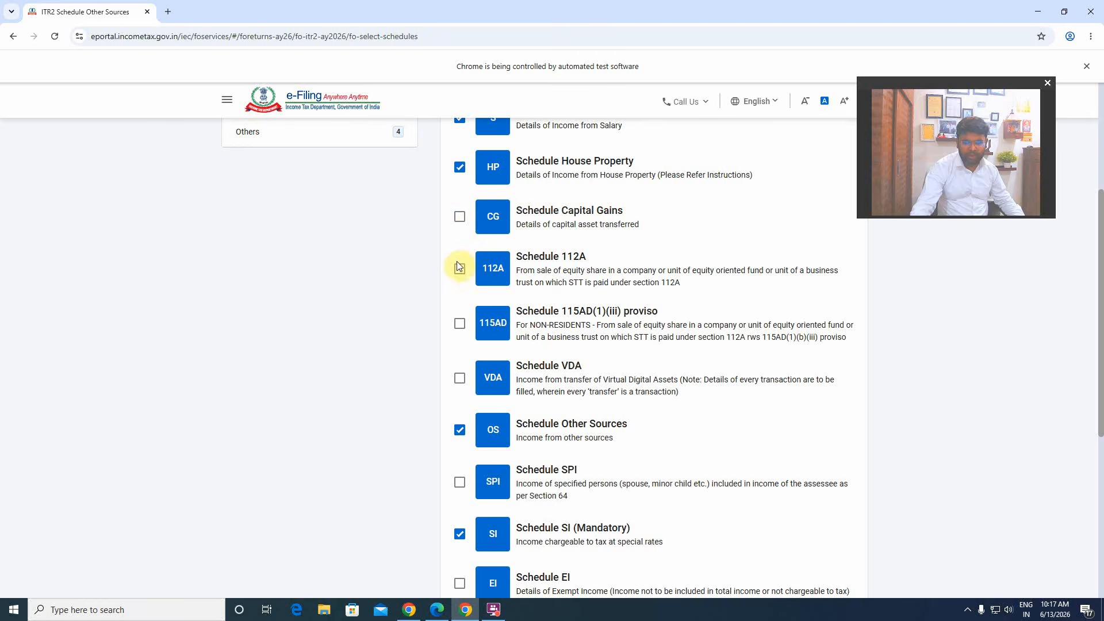
scroll(451, 232, up, 5)
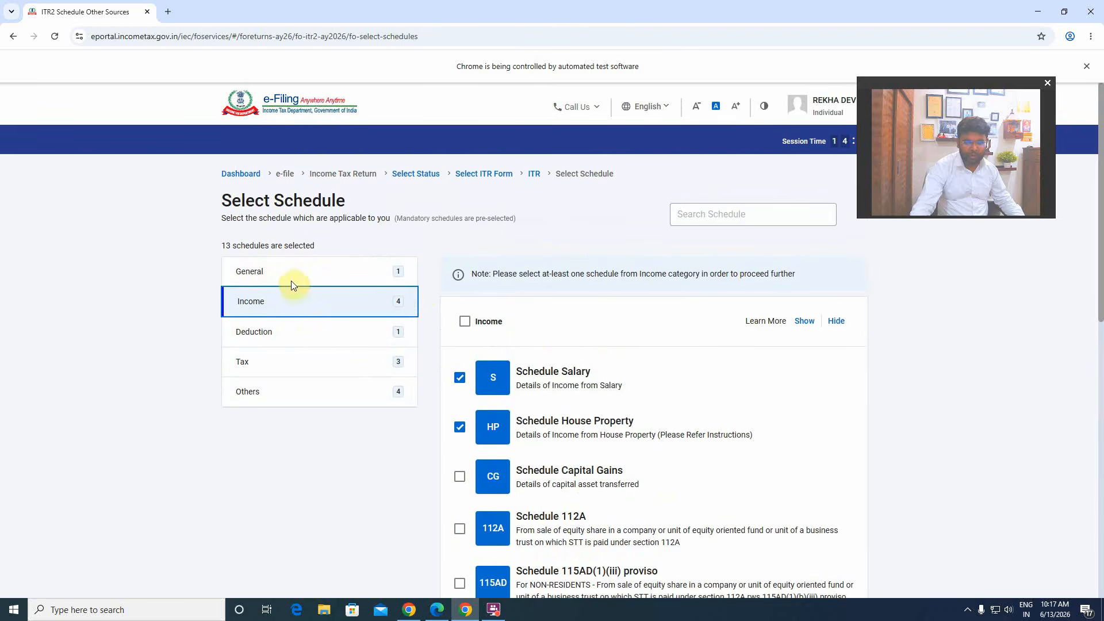
scroll(356, 343, down, 10)
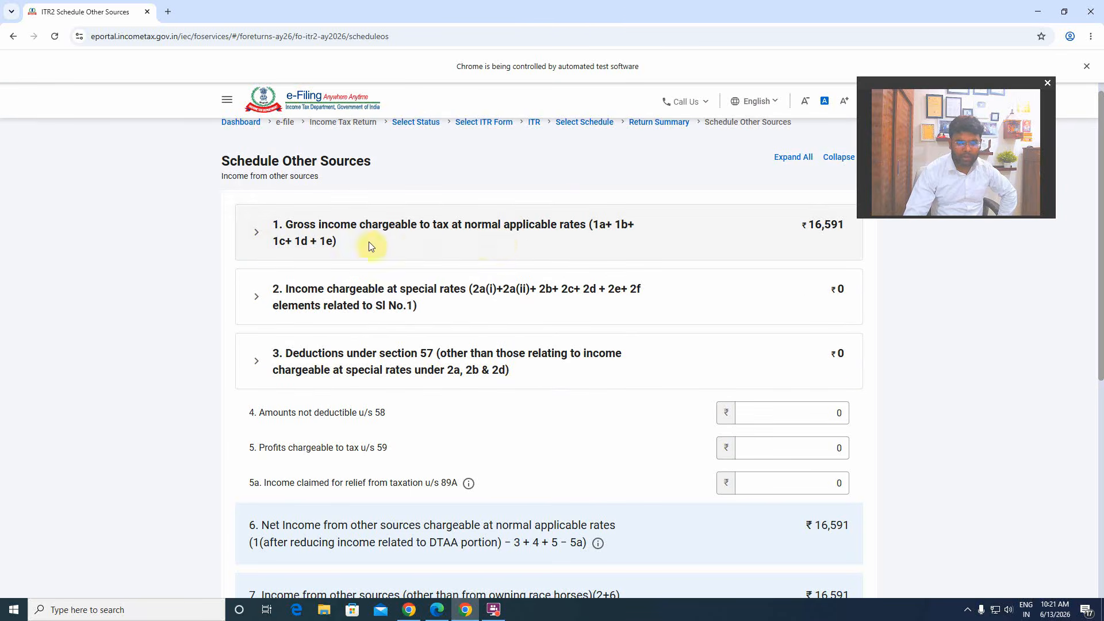
- In Schedule Other Sources, enter 150000 as winnings from online games u/s 115BBJ under income chargeable at special rates, and save
click(425, 310)
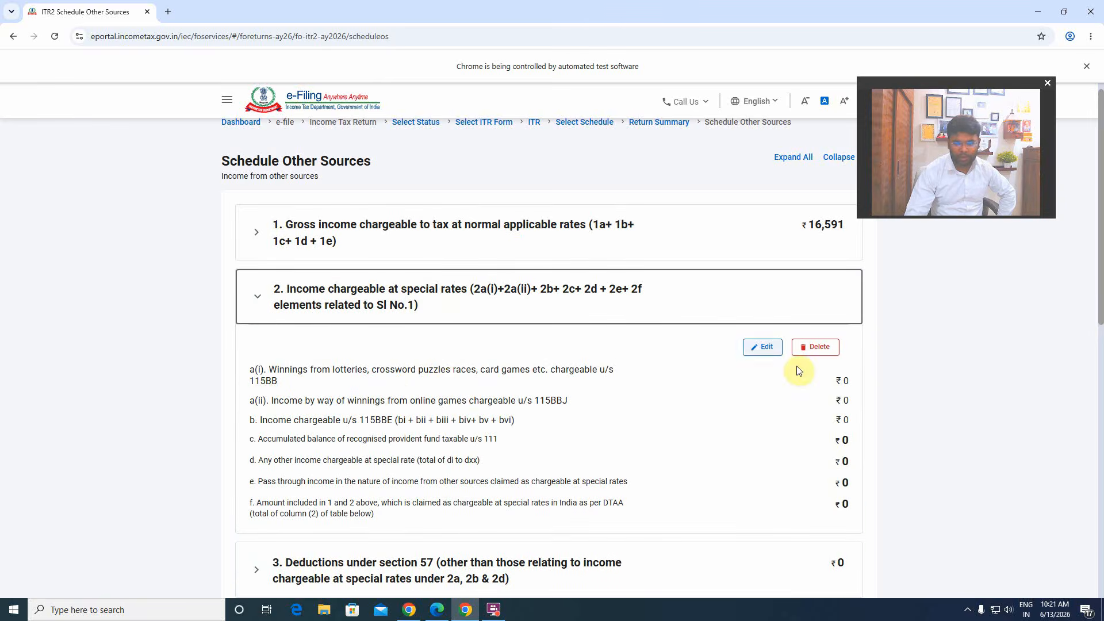
click(763, 347)
key(Tab)
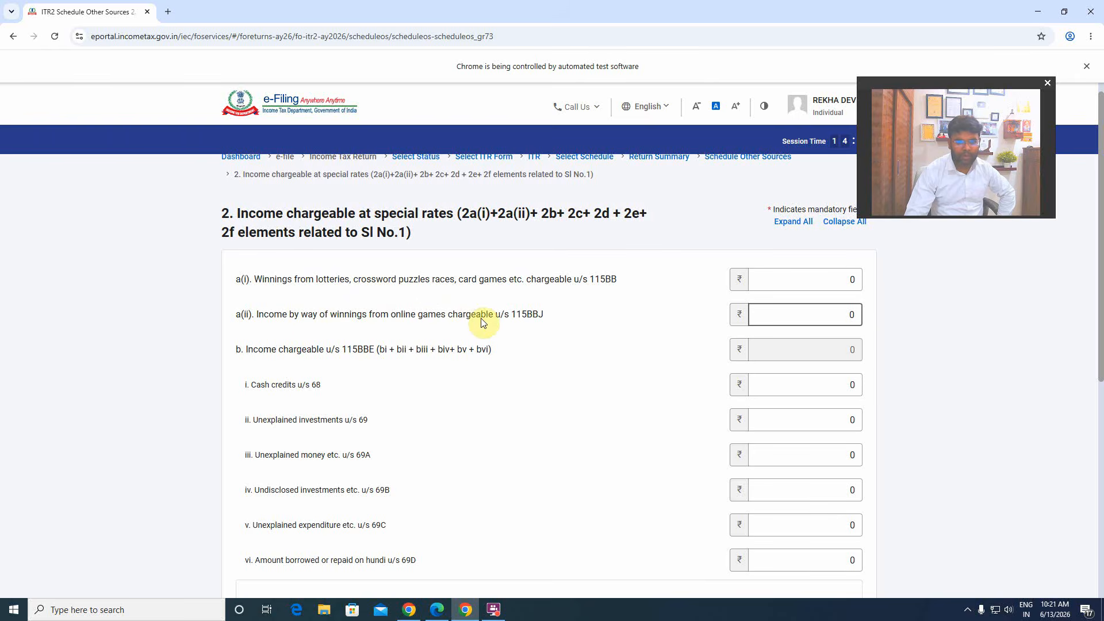
drag(315, 314, 584, 312)
click(636, 325)
click(806, 314)
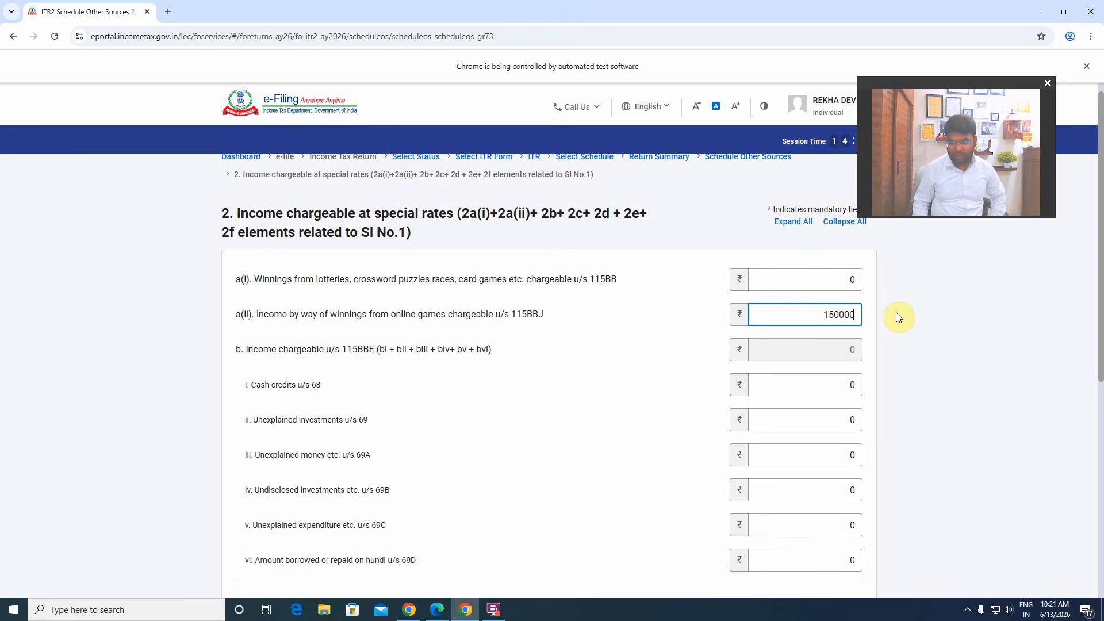
click(599, 330)
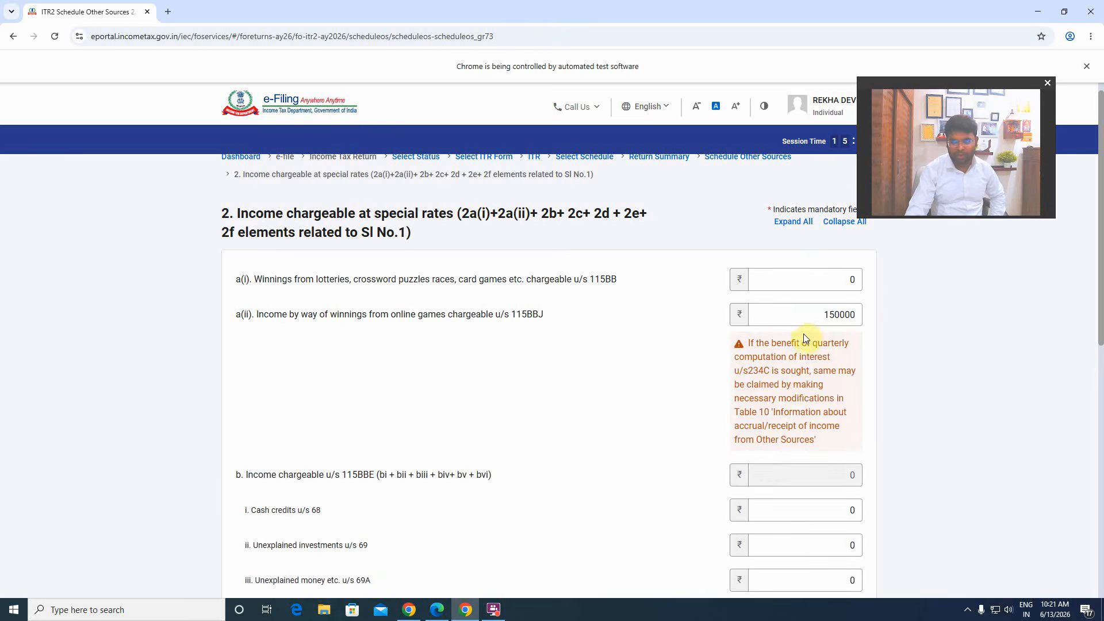
scroll(716, 363, down, 8)
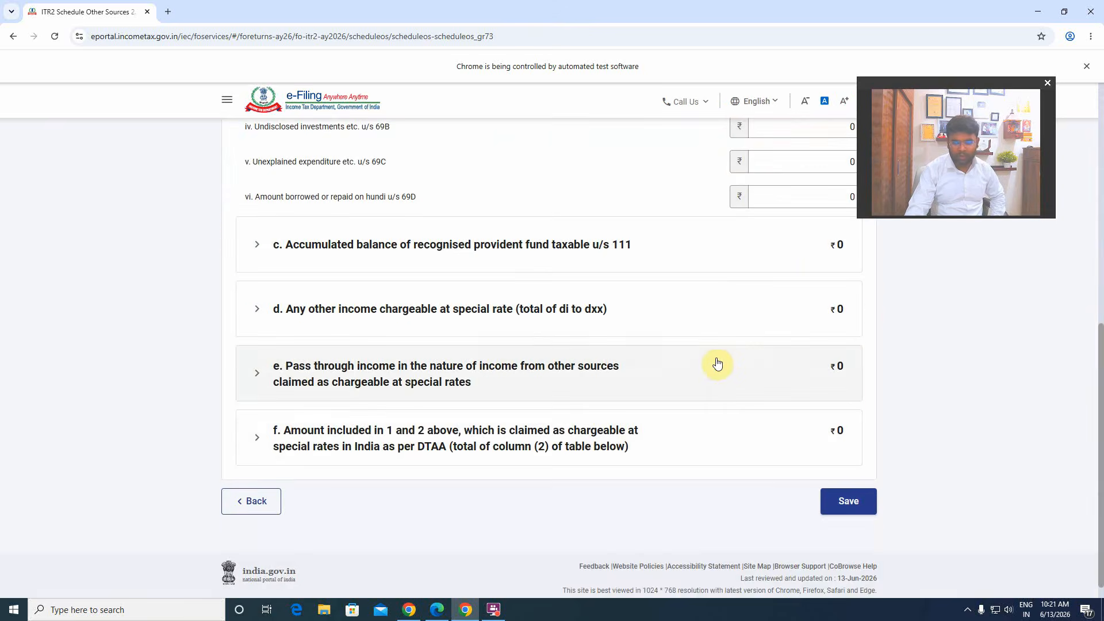
click(857, 501)
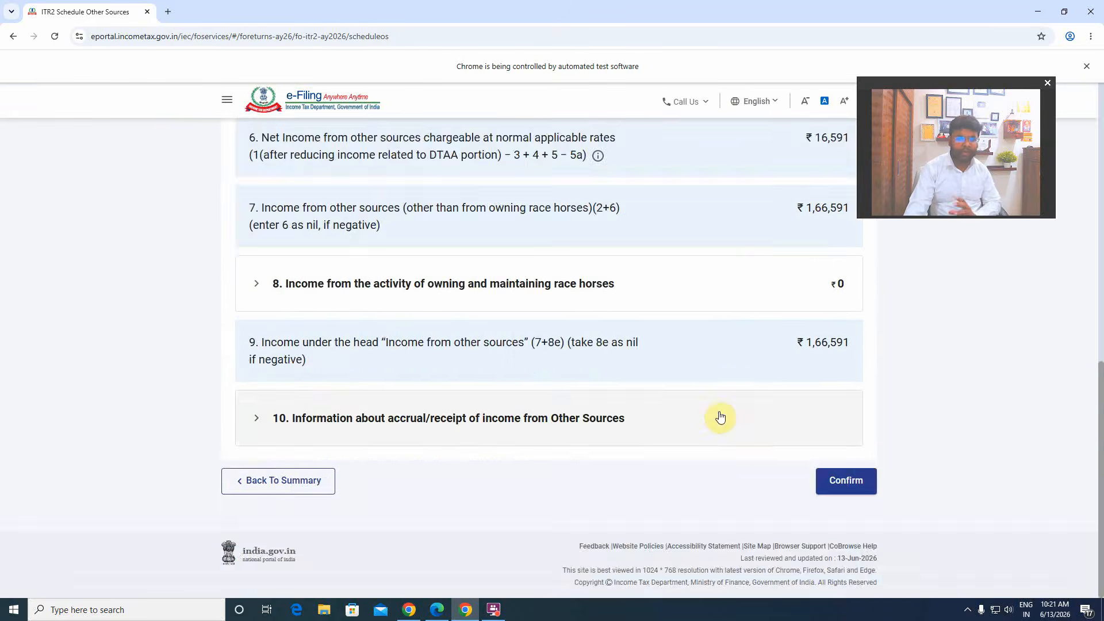
- Check the Other Sources income totals, confirm the schedule, and return to the remaining schedules in the return summary
scroll(721, 416, down, 5)
scroll(748, 385, up, 6)
scroll(760, 376, down, 3)
scroll(765, 380, down, 6)
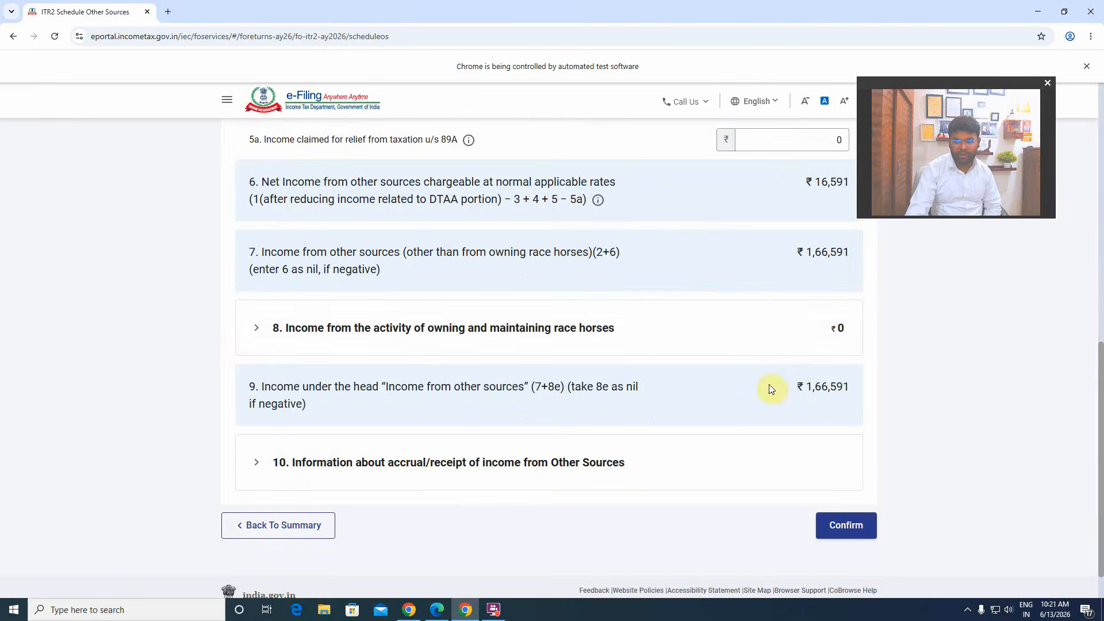
scroll(785, 316, up, 2)
scroll(811, 402, down, 1)
scroll(817, 446, down, 1)
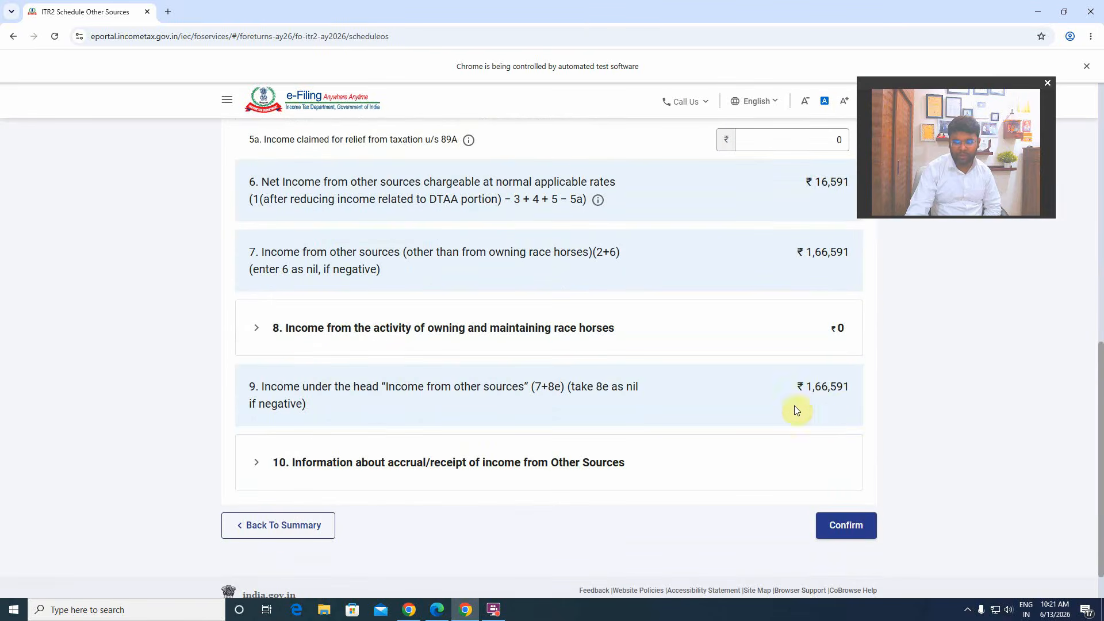
click(841, 525)
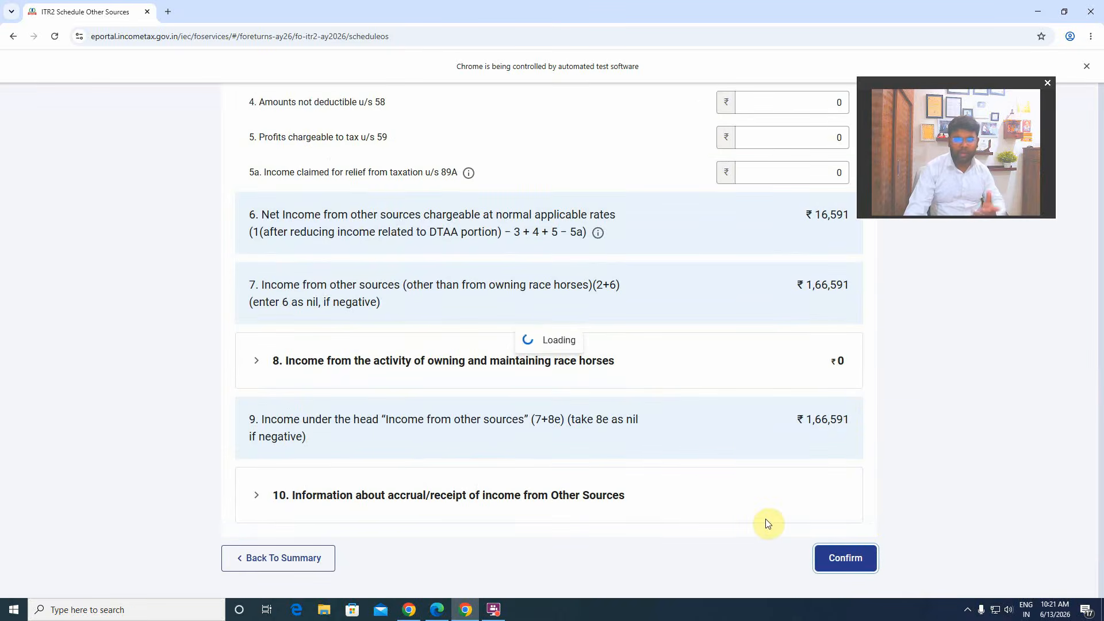
scroll(685, 493, up, 8)
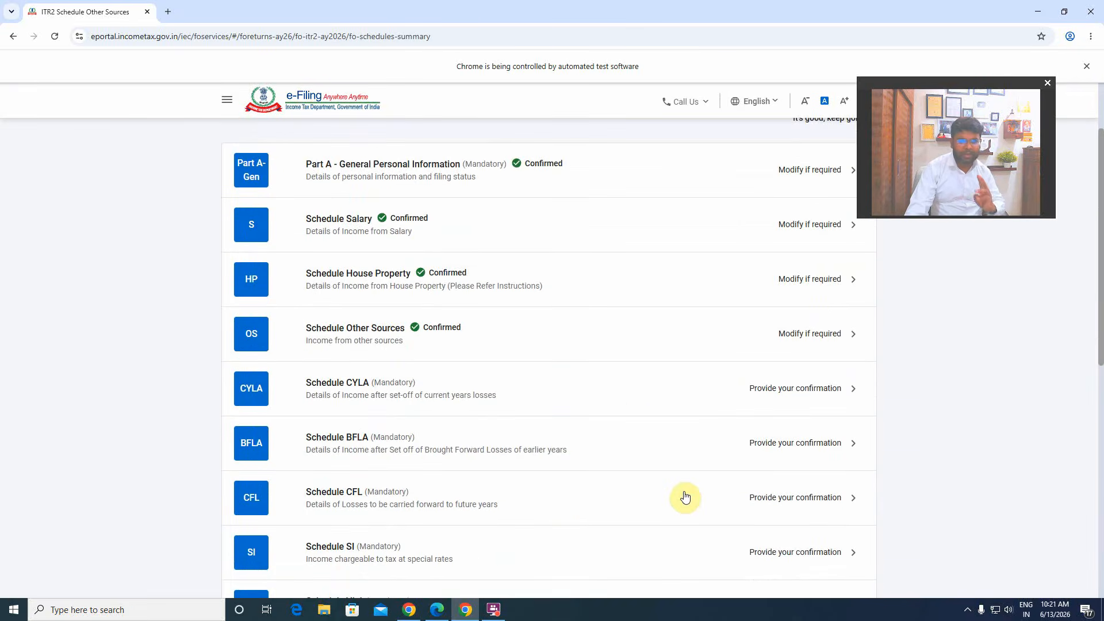
scroll(627, 510, down, 3)
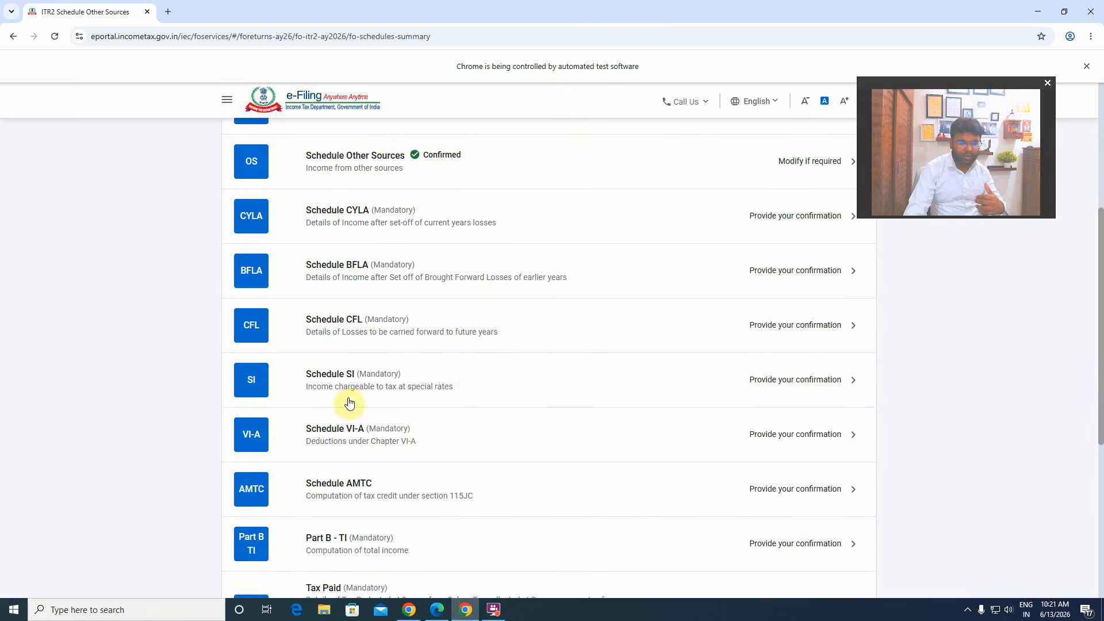
- Review the current-year loss set-off columns in Schedule CYLA without editing the auto-populated details, and confirm the schedule
scroll(575, 425, up, 3)
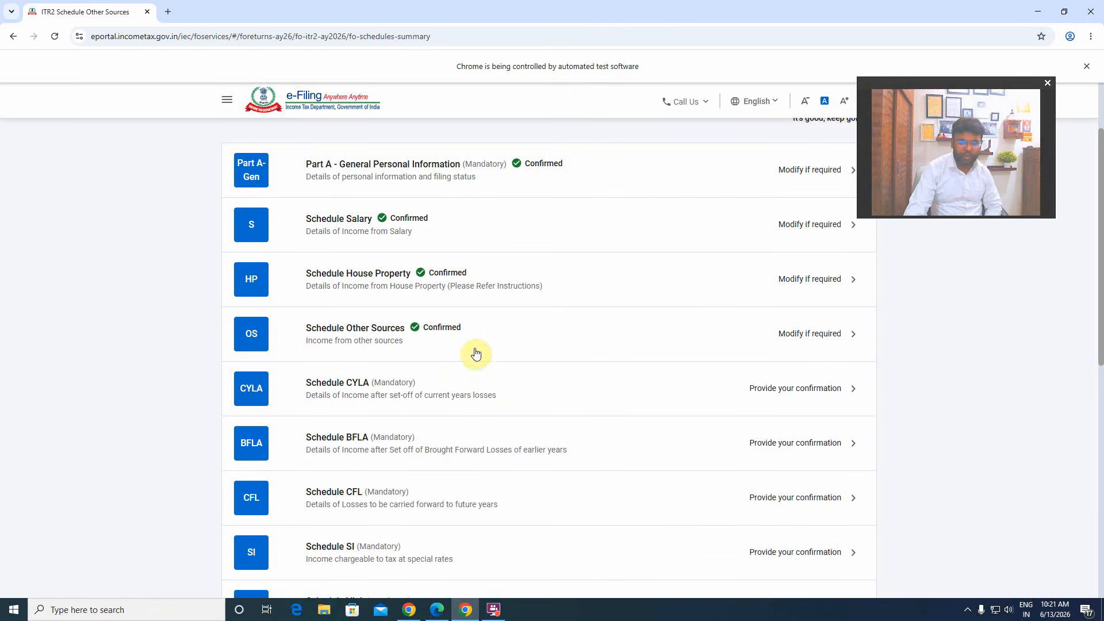
click(817, 386)
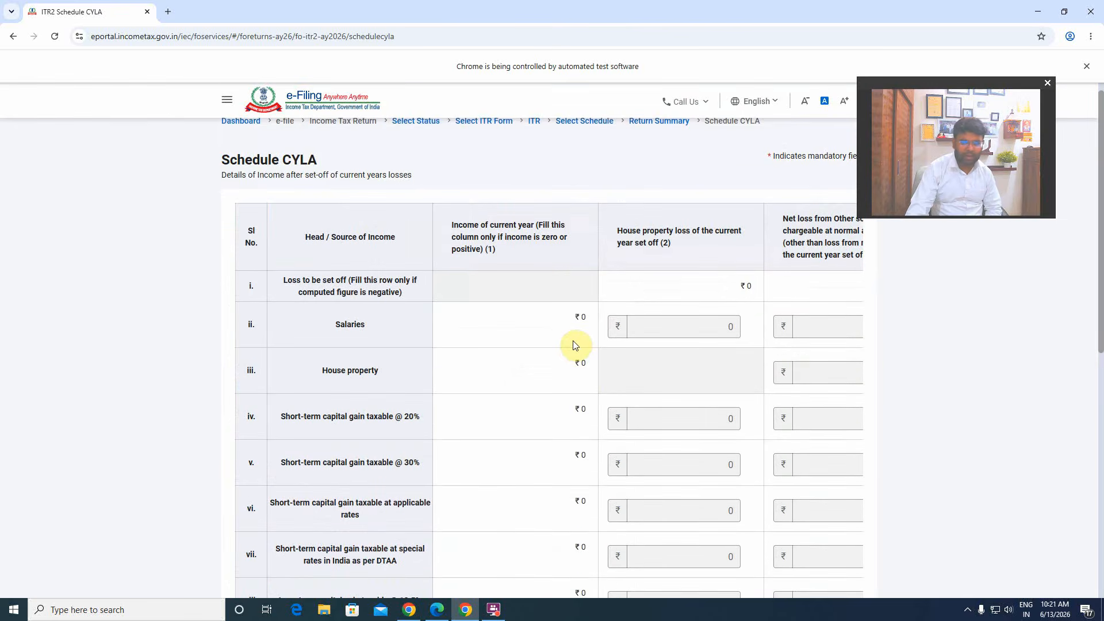
scroll(605, 373, down, 6)
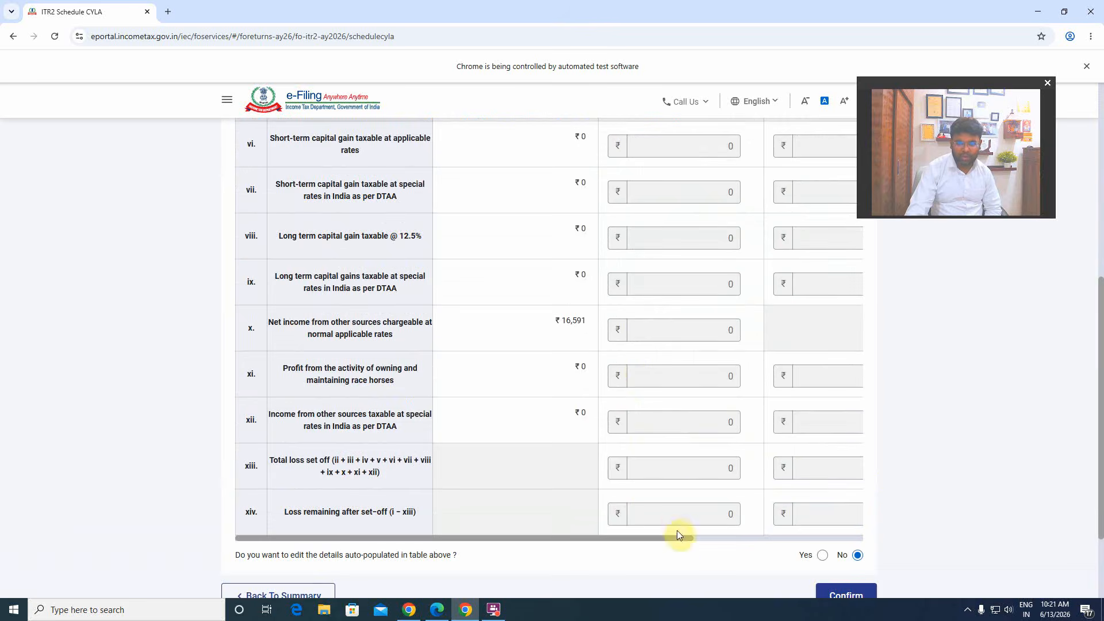
drag(666, 540, 885, 537)
scroll(660, 476, up, 3)
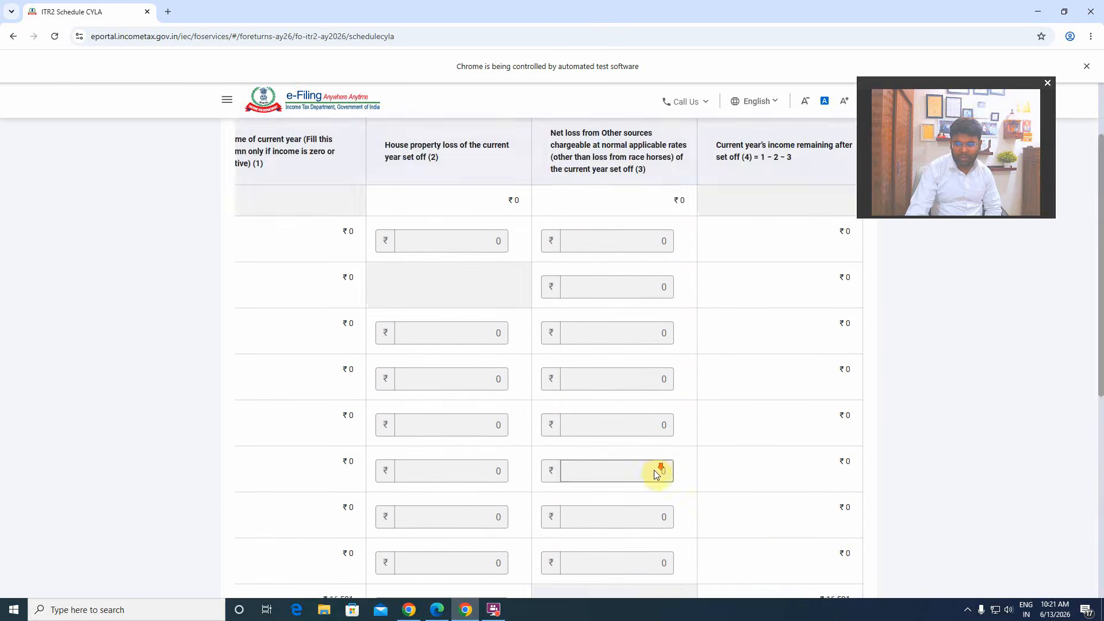
scroll(673, 475, down, 5)
click(831, 490)
- Review the brought-forward loss set-off in Schedule BFLA, keep the auto-populated details, and confirm the schedule
scroll(553, 419, up, 6)
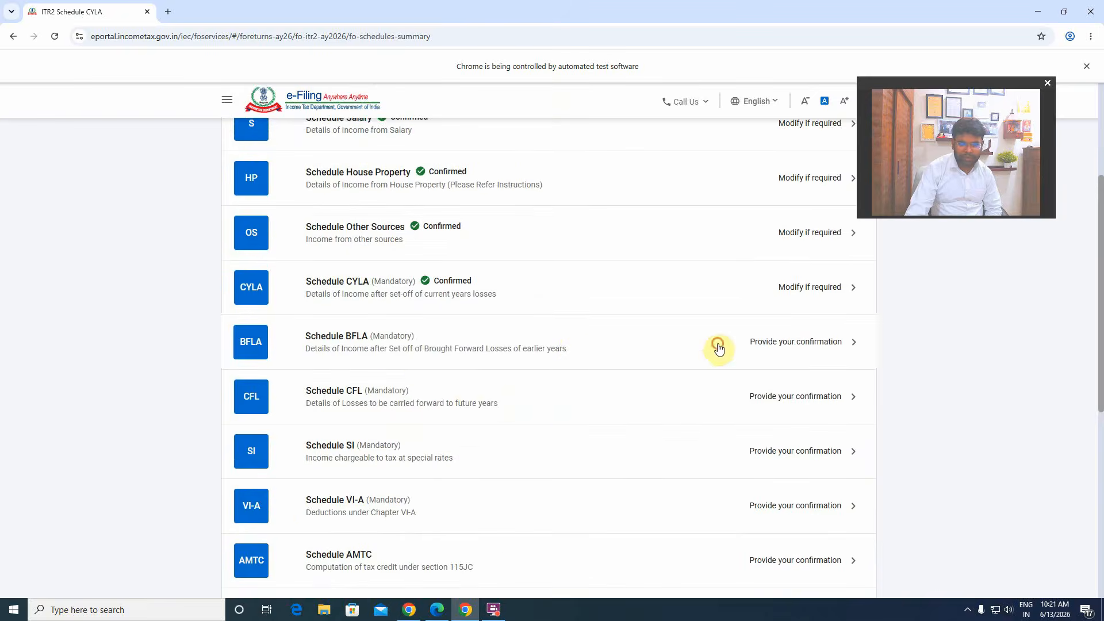
click(718, 344)
scroll(595, 382, down, 8)
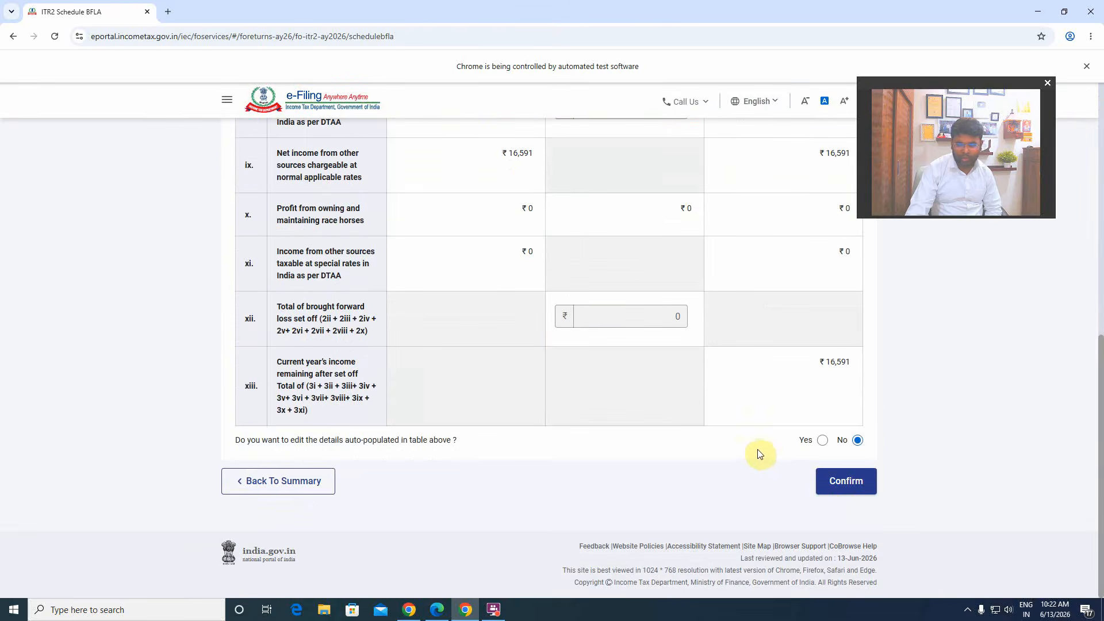
click(839, 479)
- Look through all columns of carried-forward losses in Schedule CFL, leave the entries blank, and confirm the schedule
scroll(633, 487, up, 6)
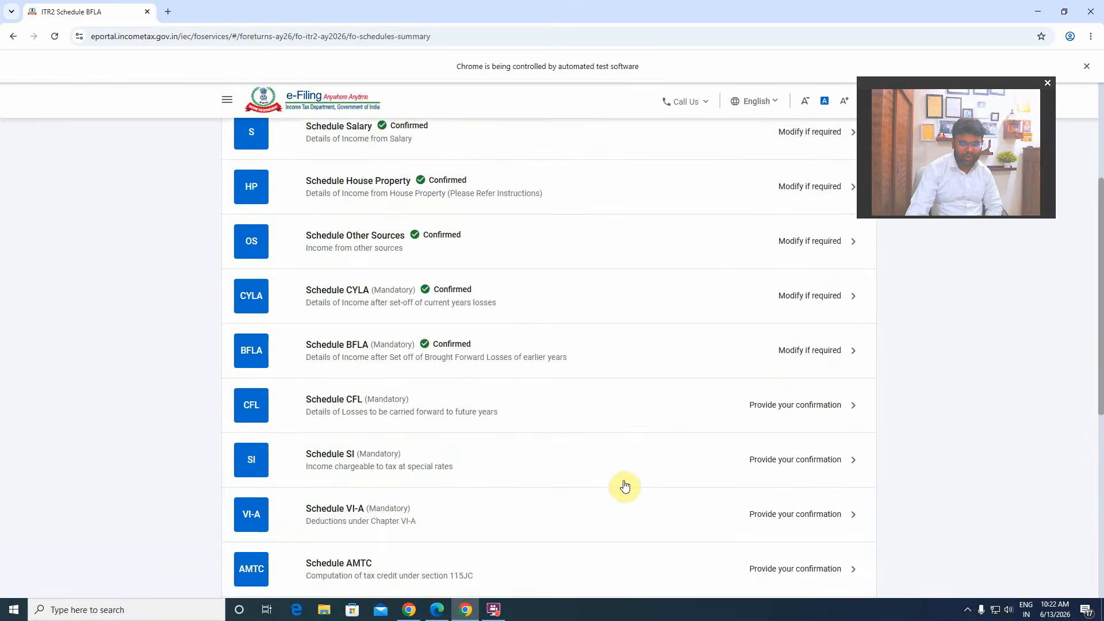
click(752, 458)
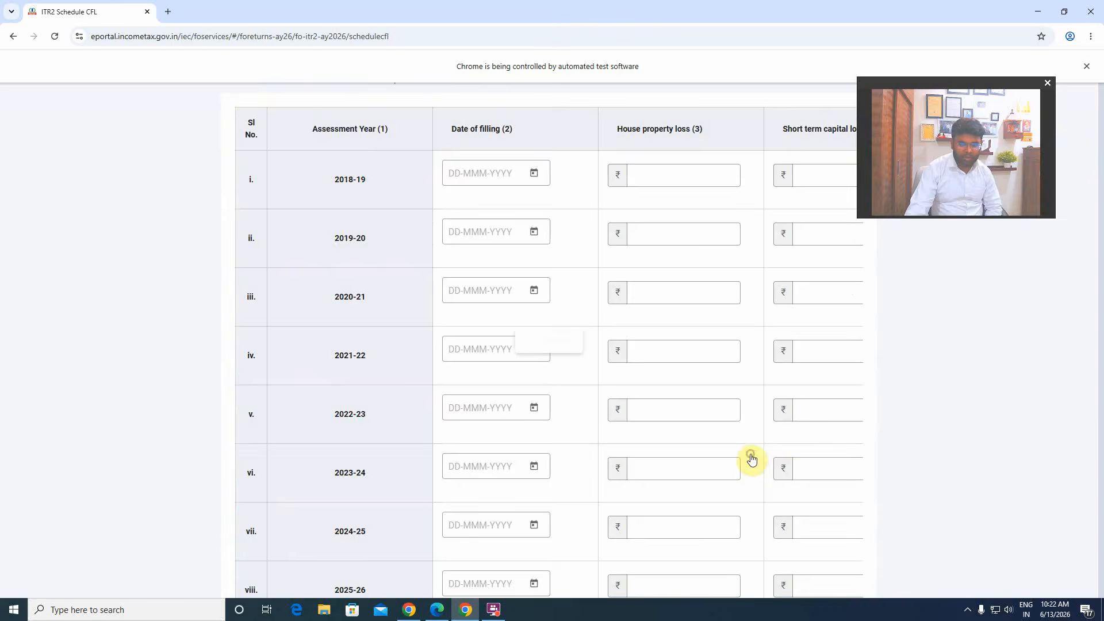
scroll(644, 494, down, 5)
scroll(642, 491, down, 3)
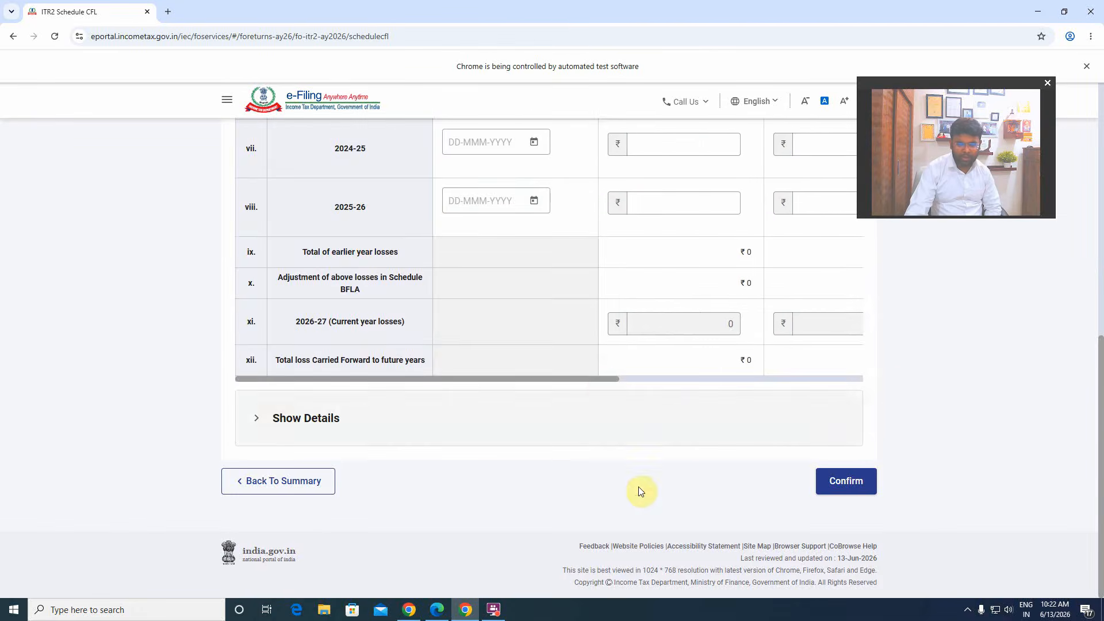
drag(598, 380, 899, 382)
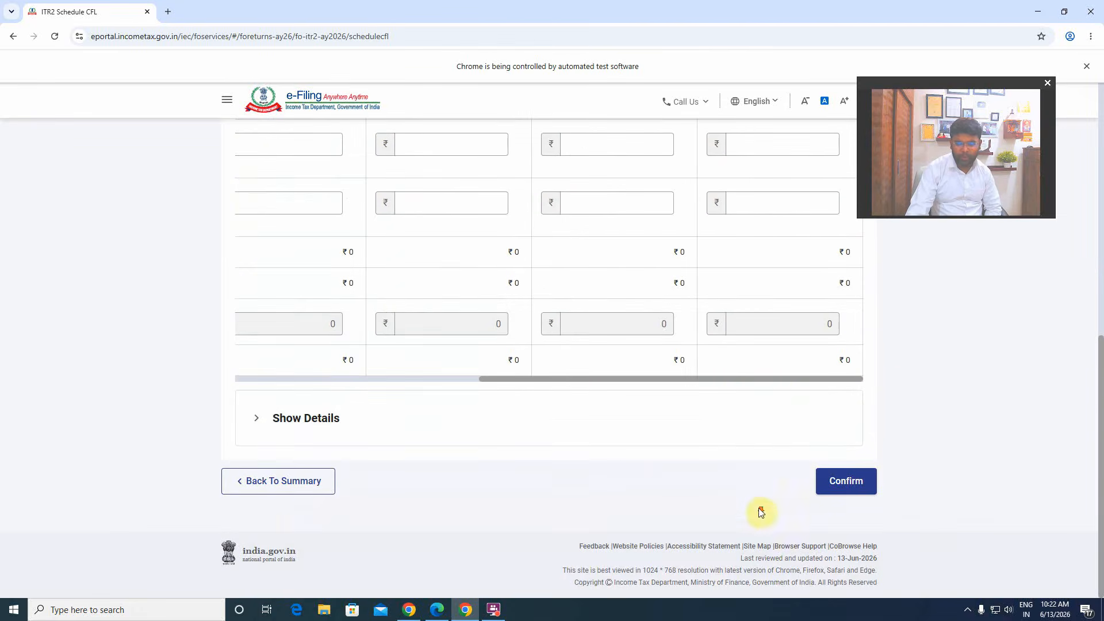
click(854, 486)
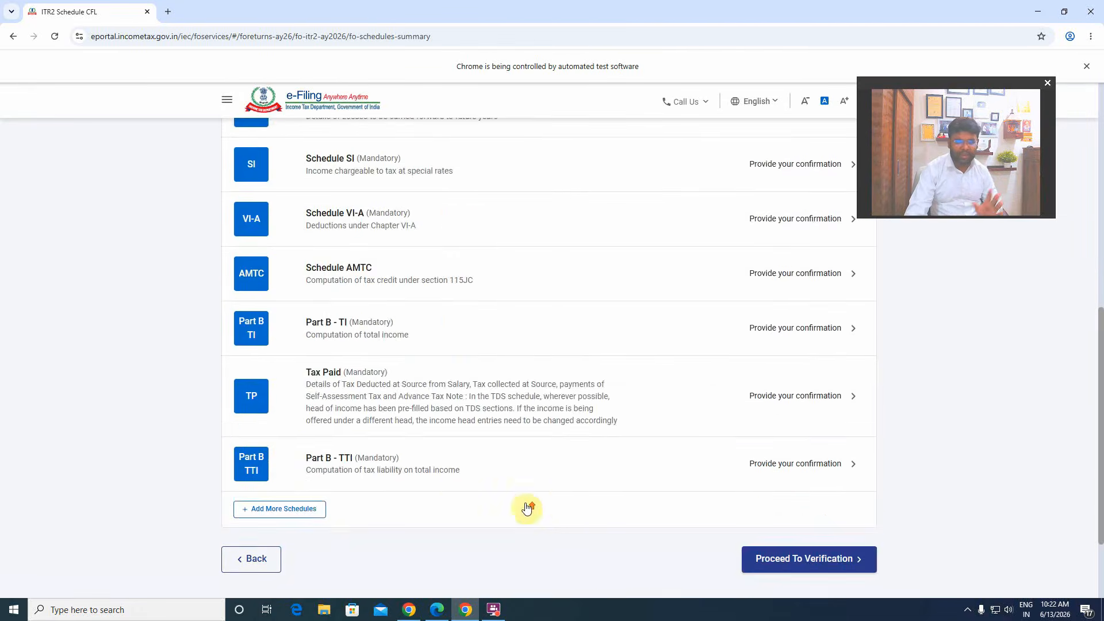
- Open Schedule SI and check the income, special rate and tax in the 115BBJ row for winnings from online games
scroll(559, 504, up, 4)
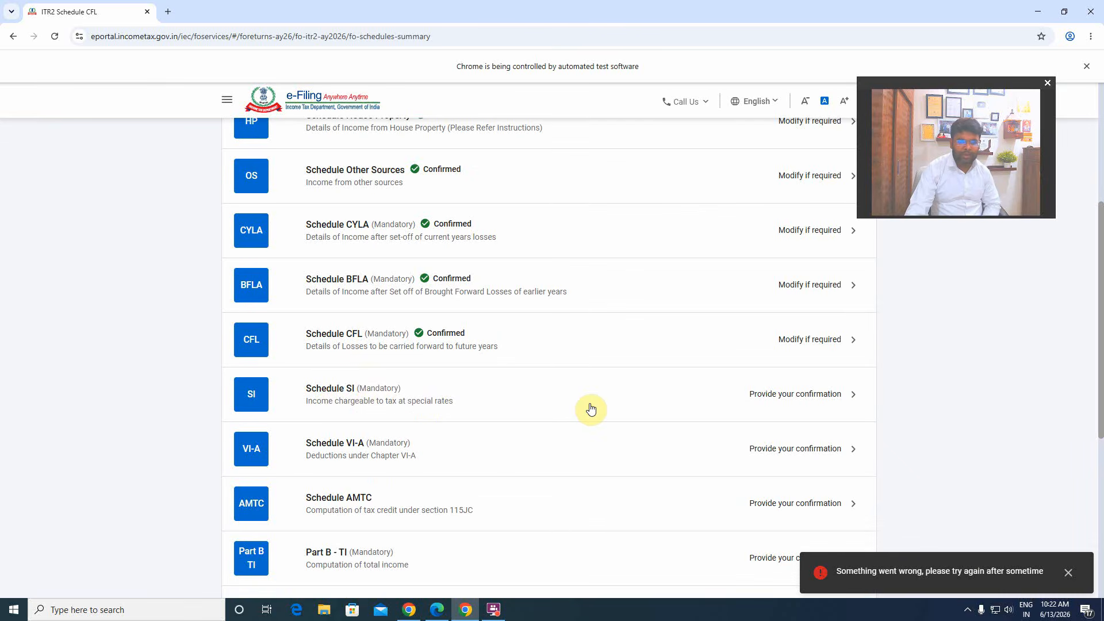
click(765, 390)
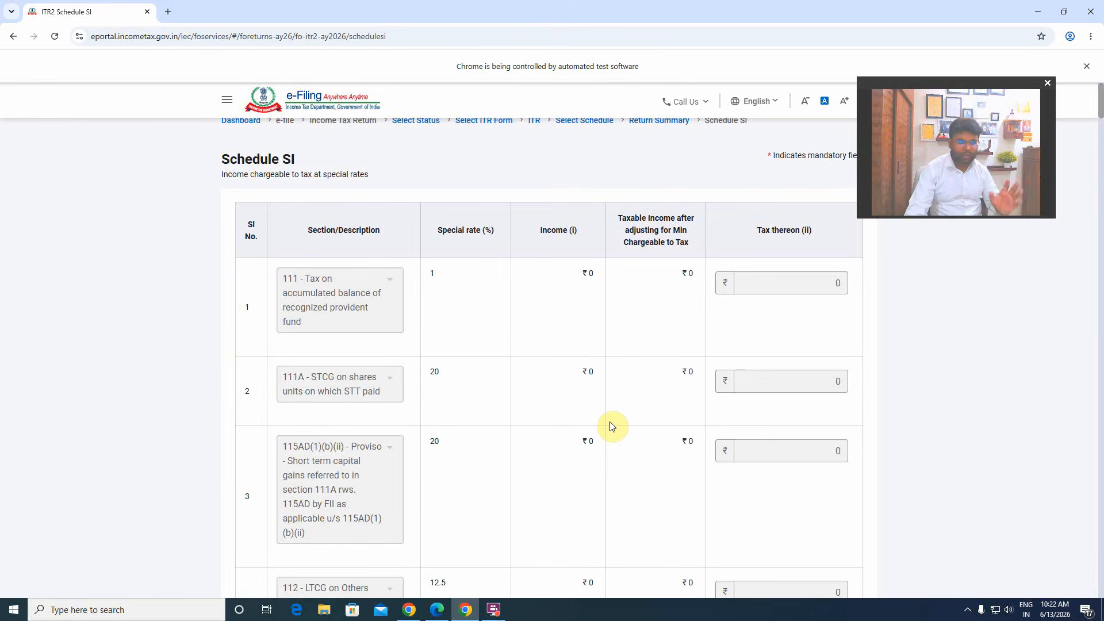
scroll(608, 430, down, 15)
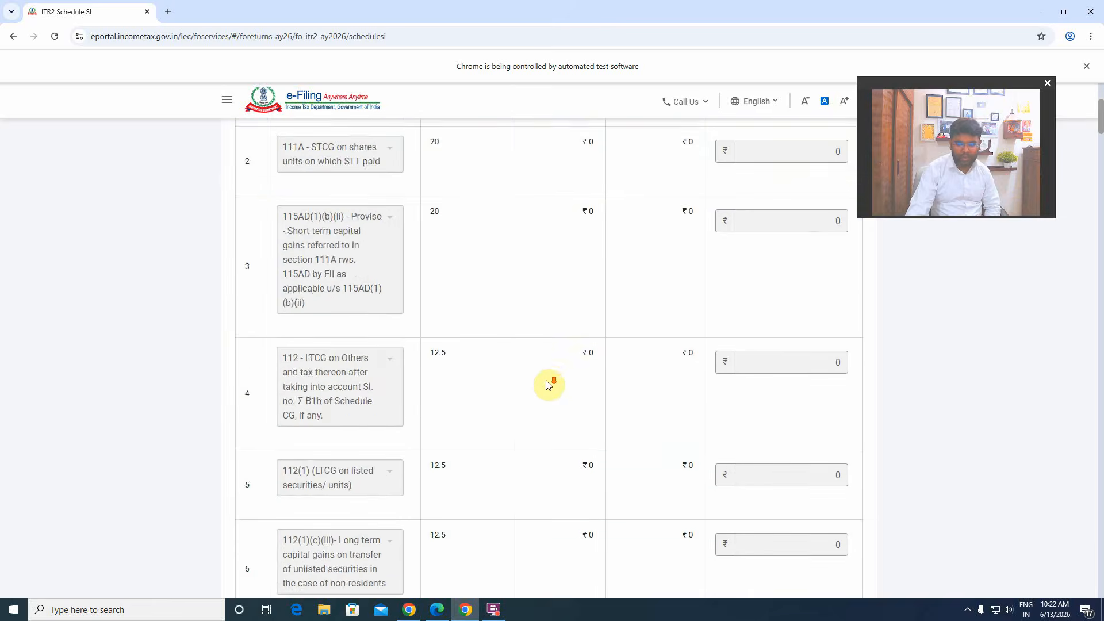
scroll(549, 384, down, 16)
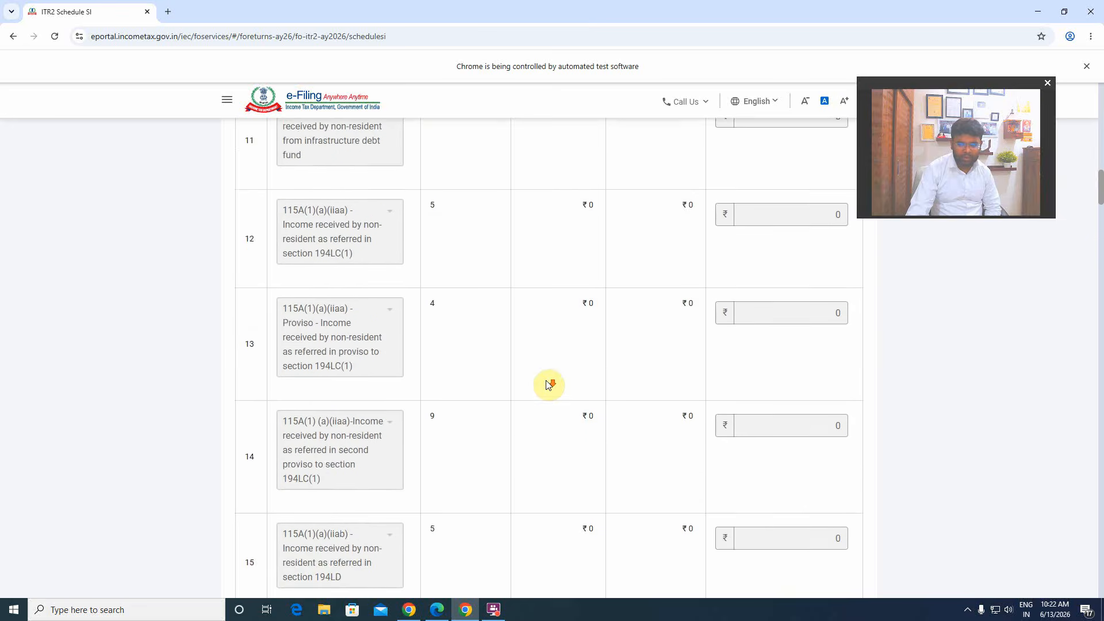
scroll(549, 384, down, 14)
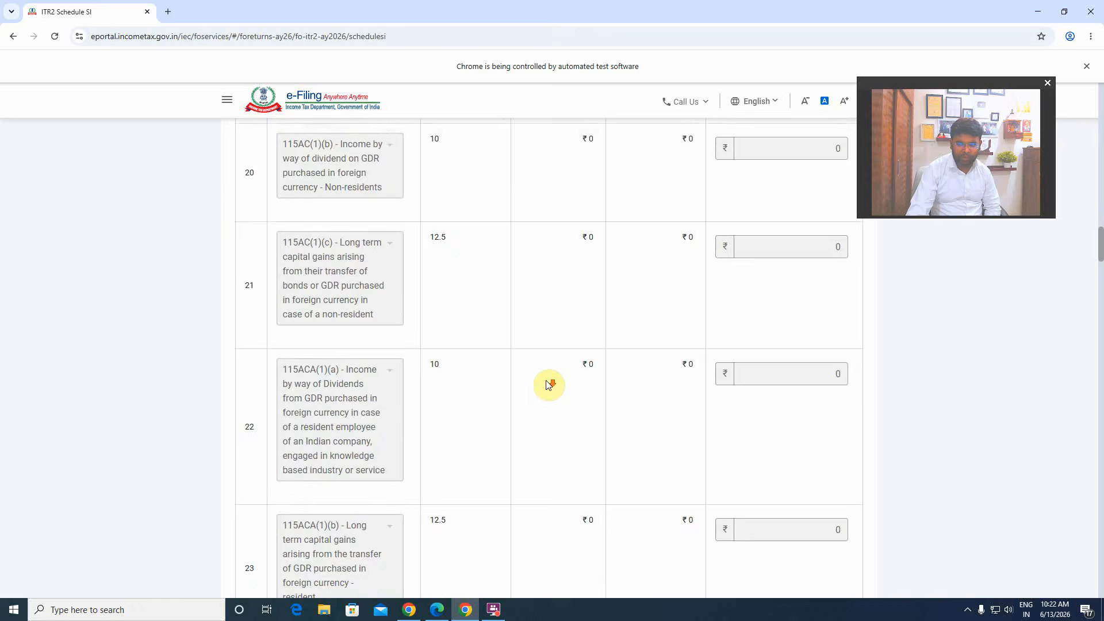
scroll(549, 385, down, 10)
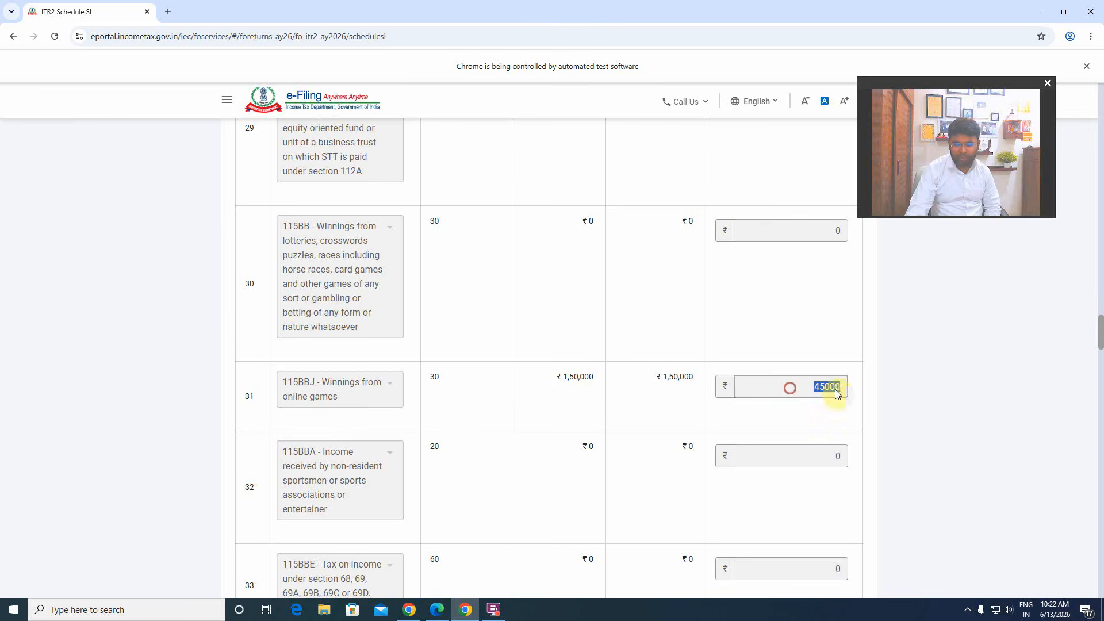
scroll(703, 441, down, 5)
scroll(690, 425, up, 4)
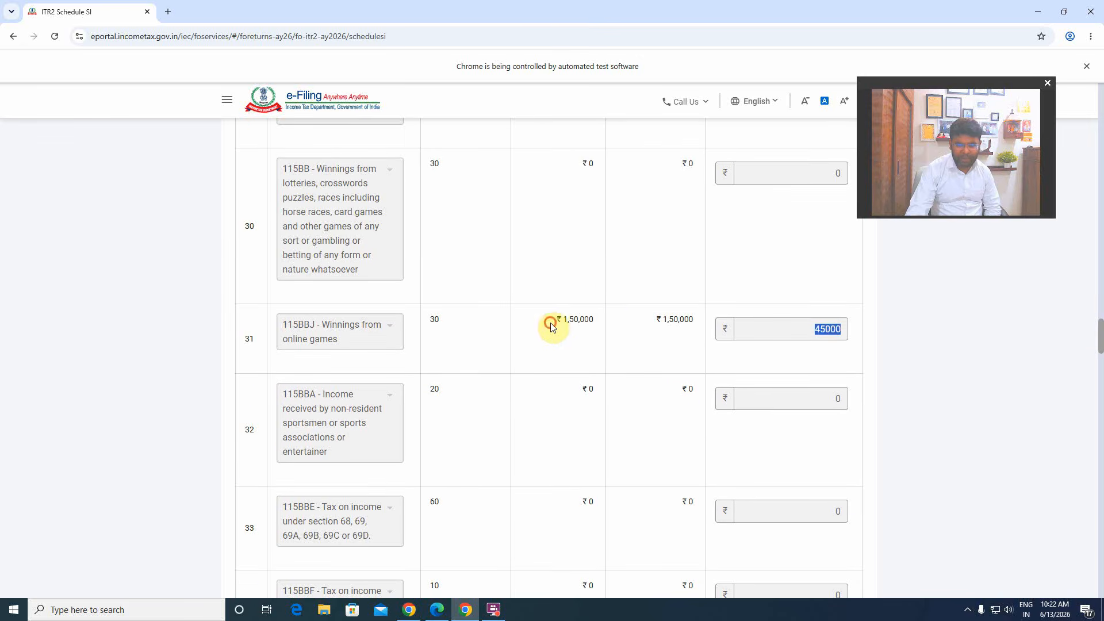
drag(553, 321, 618, 326)
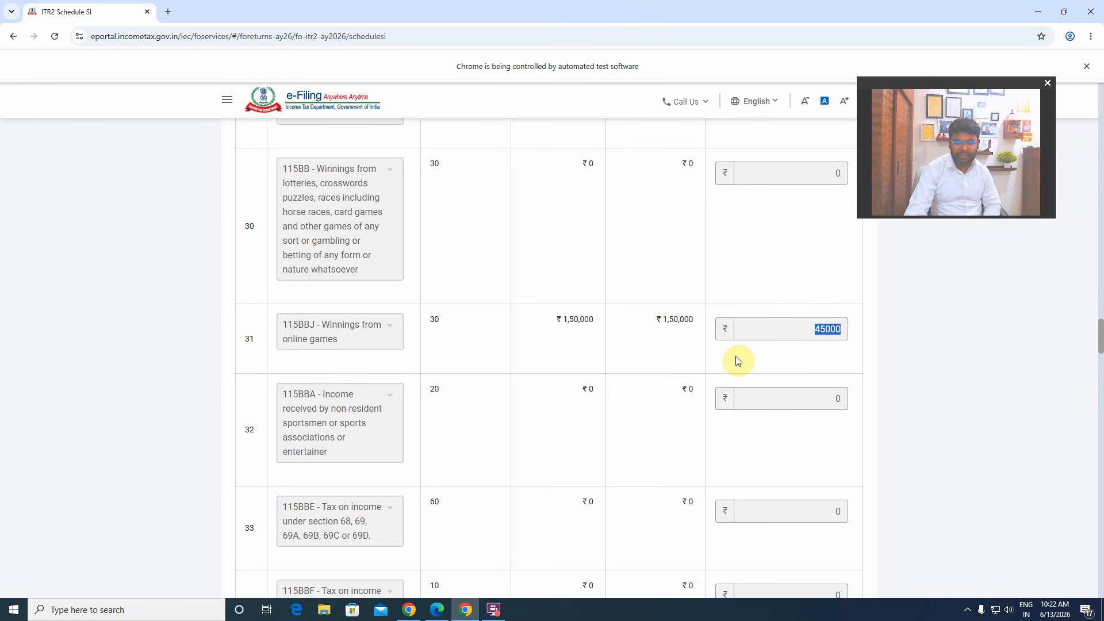
- Check the remaining special-rate rows and the total in Schedule SI, and confirm the schedule
scroll(737, 360, down, 5)
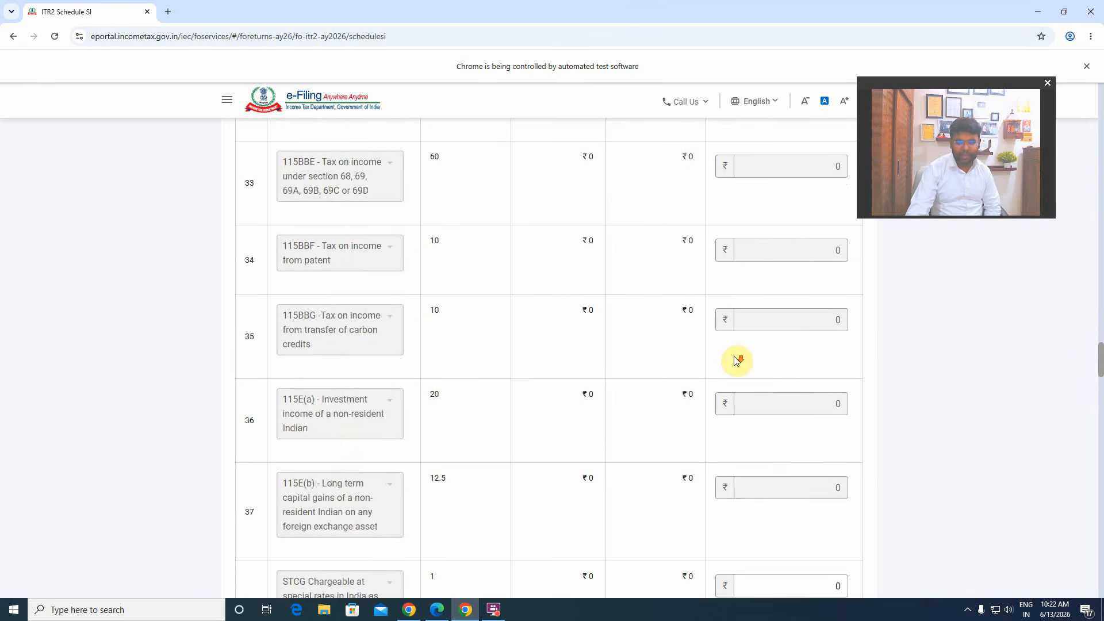
scroll(737, 361, down, 20)
scroll(737, 361, down, 20)
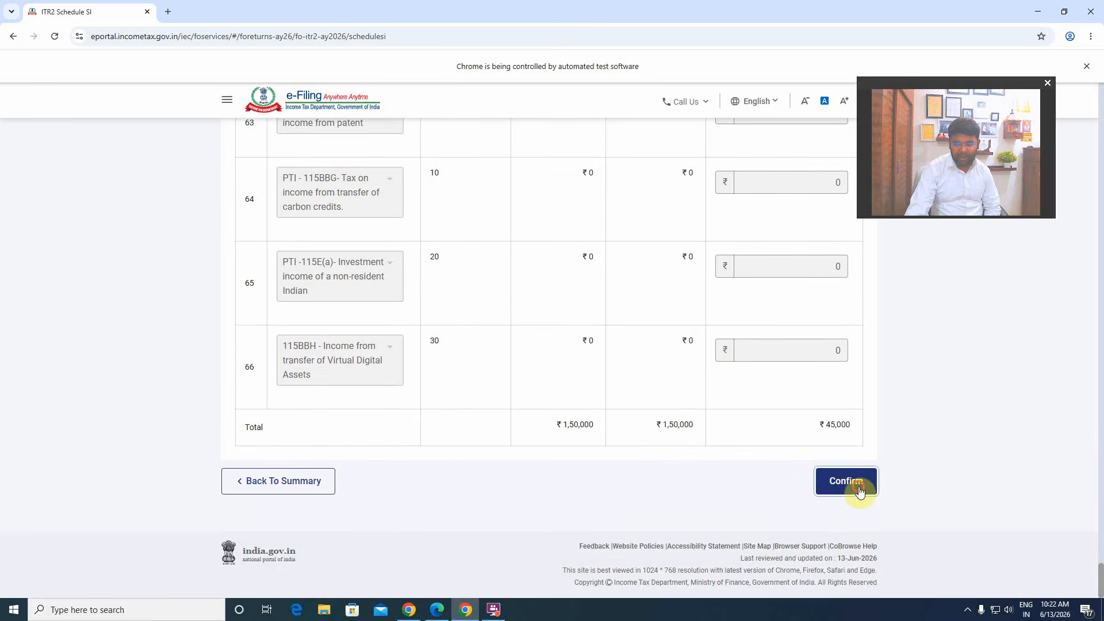
click(859, 488)
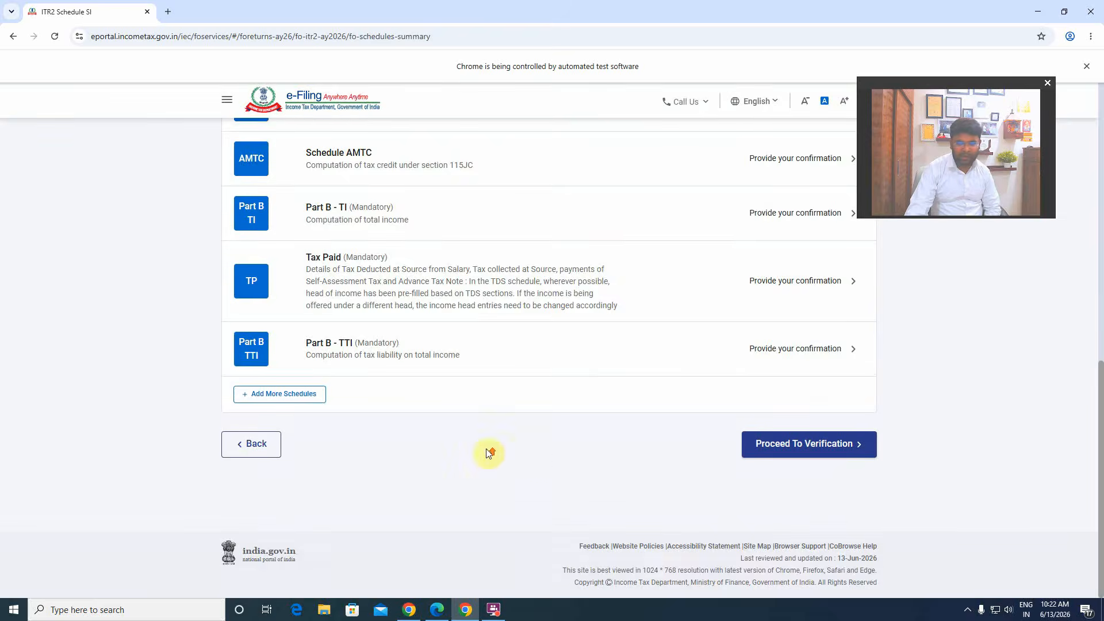
- Open Schedule VI-A for Chapter VI-A deductions and confirm it without adding any deduction
scroll(535, 455, up, 5)
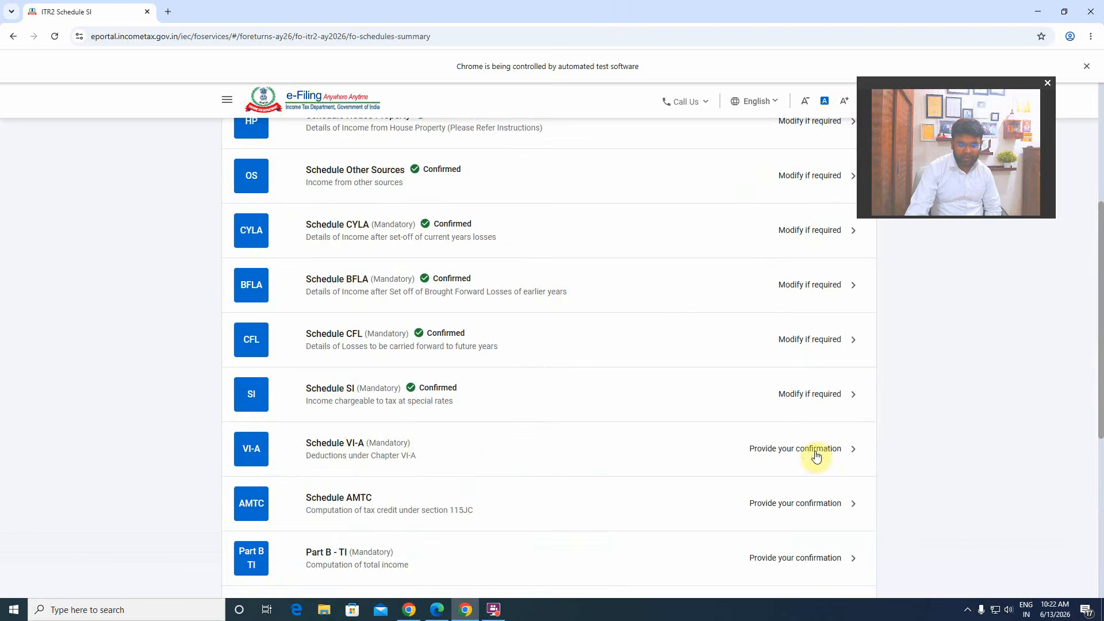
click(799, 448)
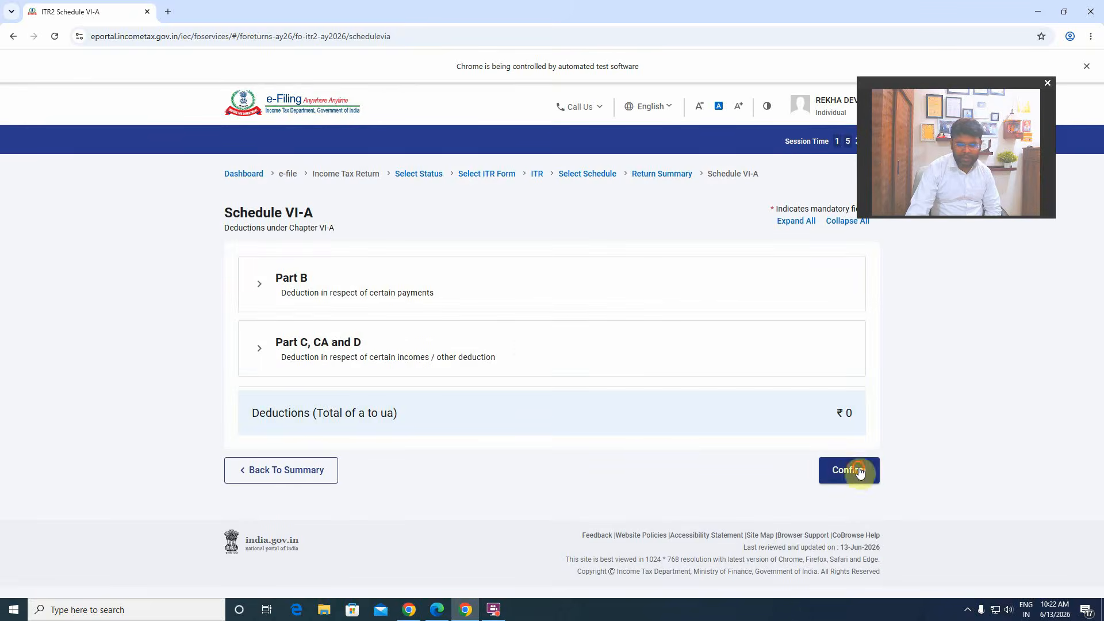
click(845, 475)
- Review the section 115JC tax credit computation in Schedule AMTC and confirm the schedule without entering any credit
scroll(658, 468, down, 5)
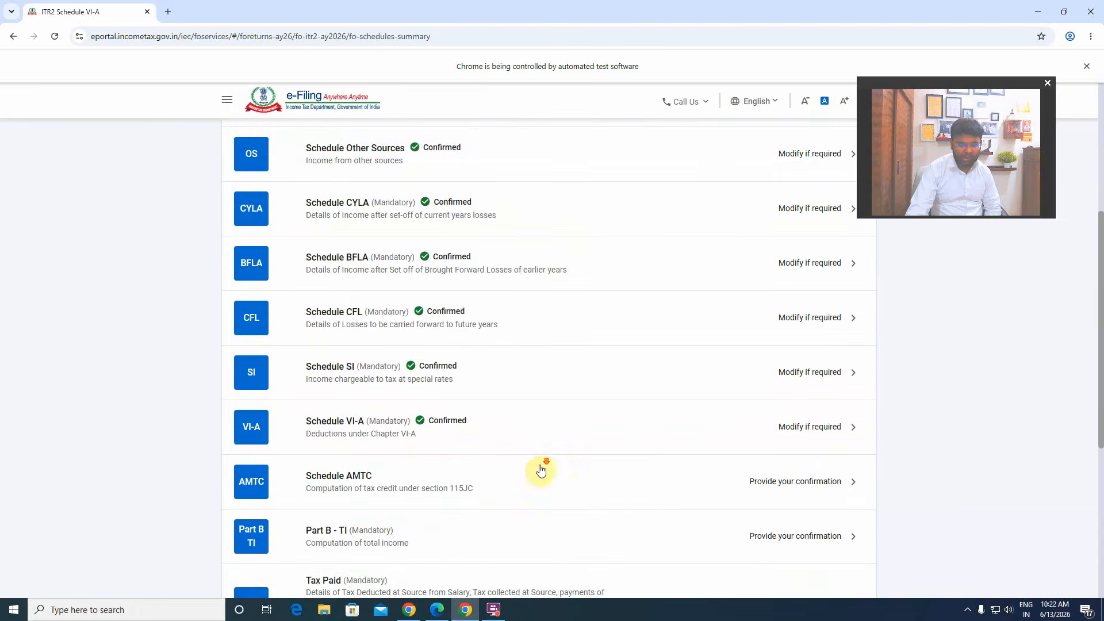
click(627, 420)
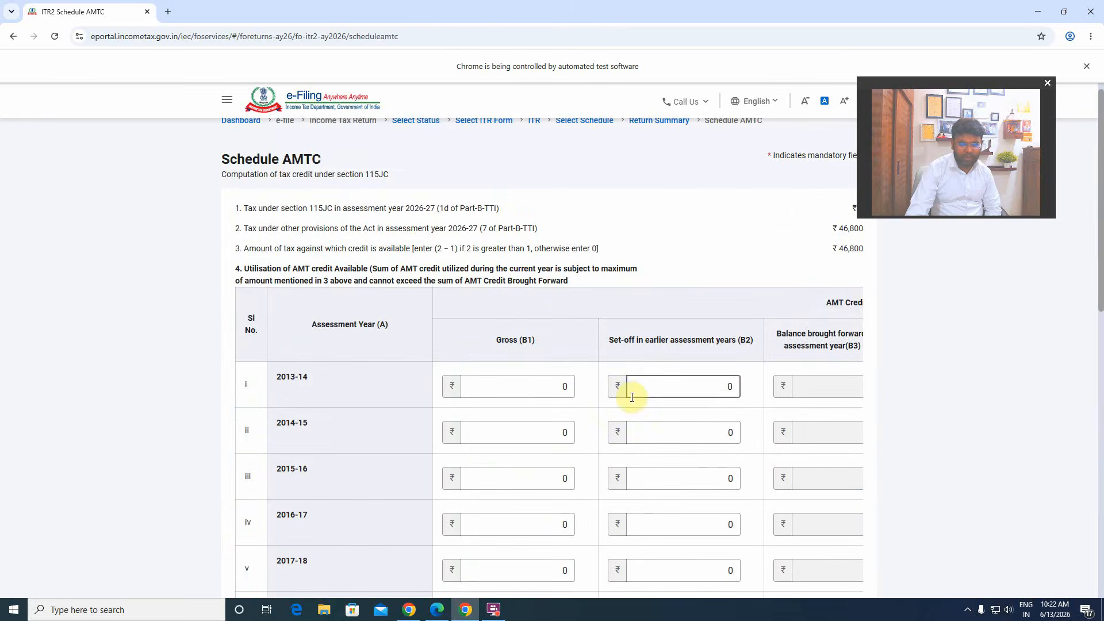
scroll(600, 340, down, 10)
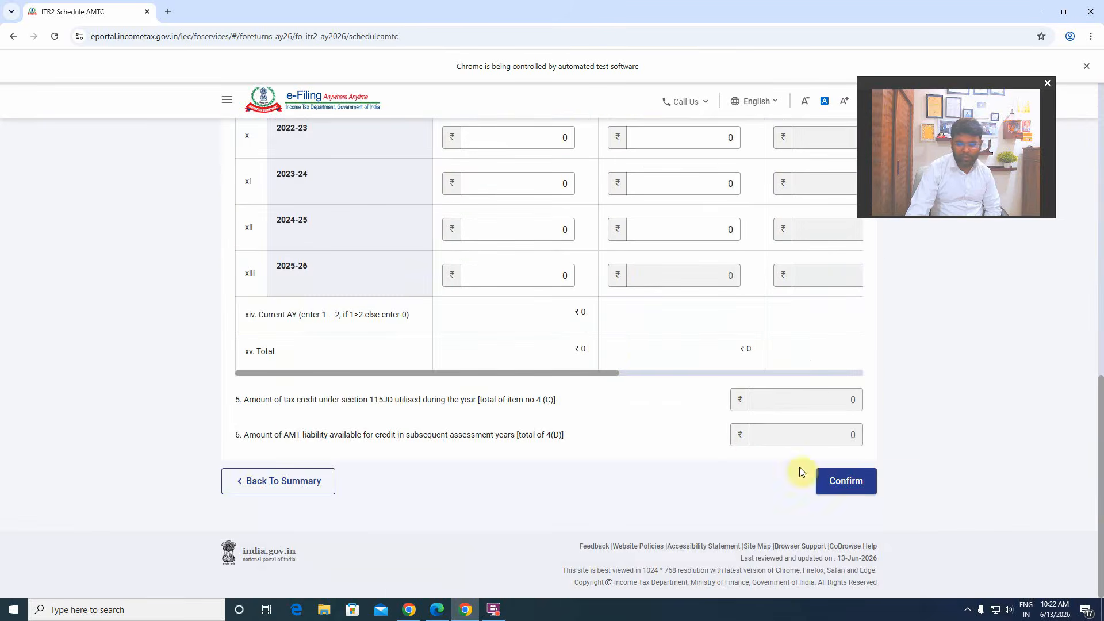
click(852, 482)
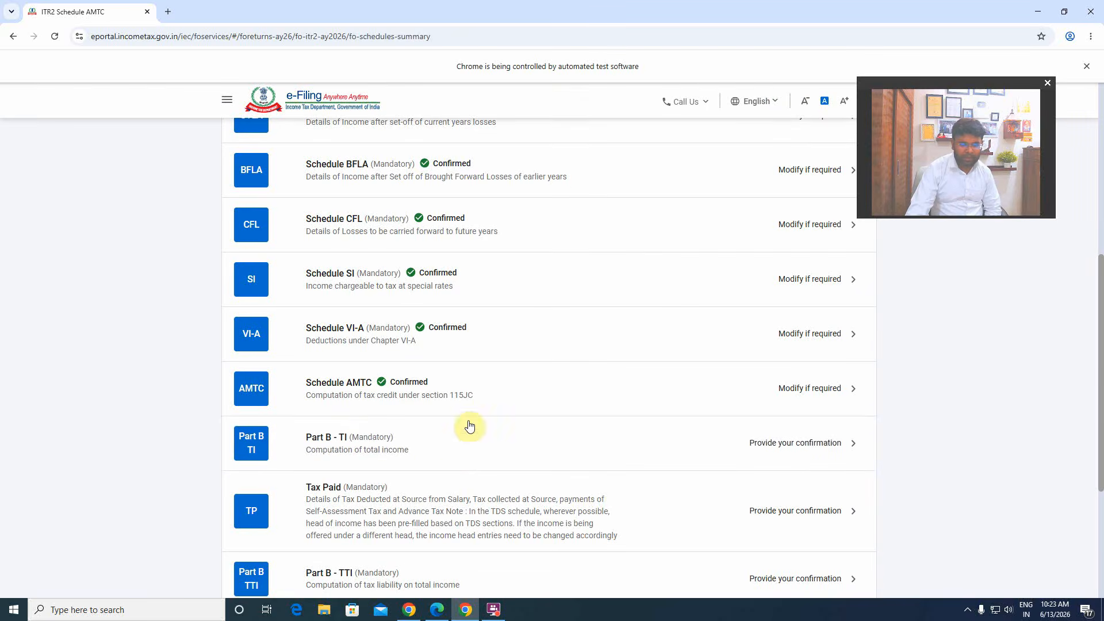
- Review the computation of total income in Part B - TI and confirm it
click(702, 454)
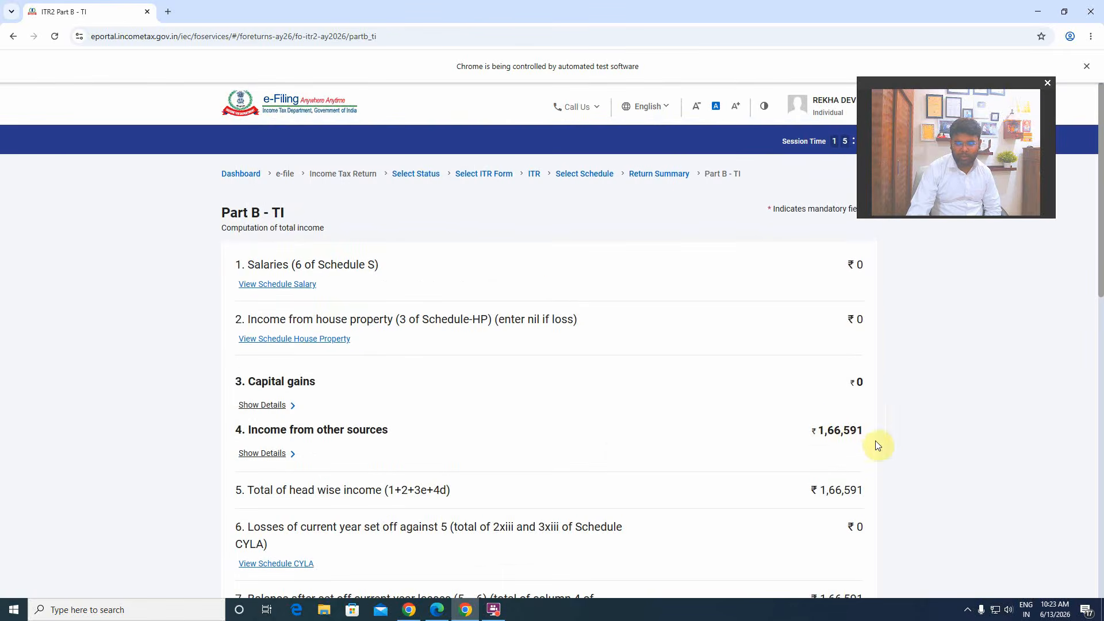
scroll(843, 443, down, 10)
scroll(840, 460, down, 3)
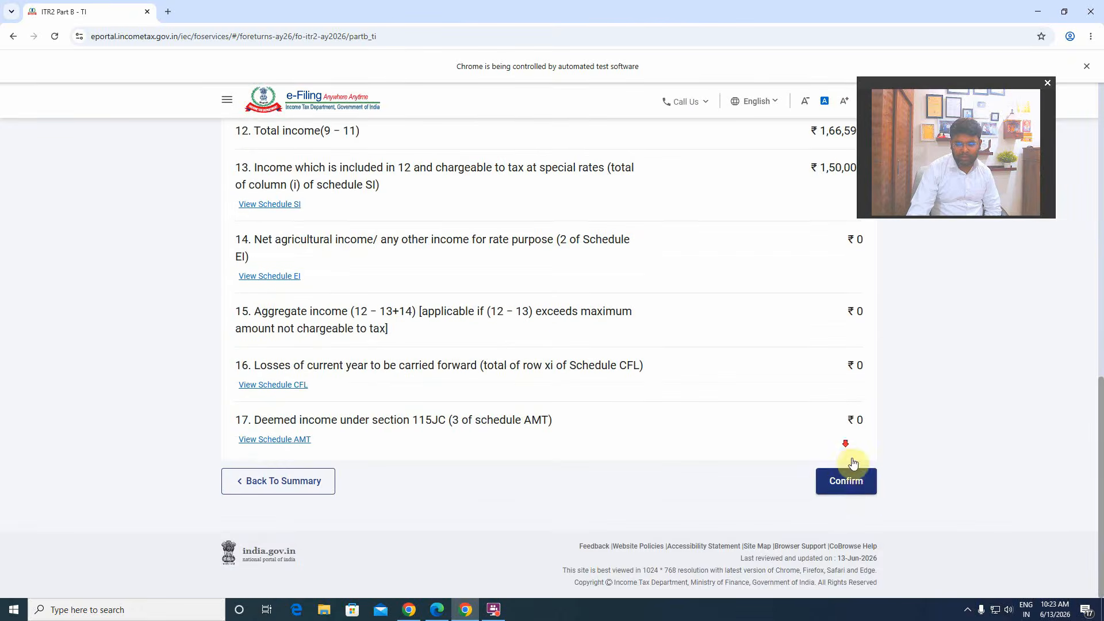
click(850, 482)
- Reopen Part B - TI, expand the details of income from other sources, and examine the special-rate income and total income lines
scroll(630, 457, up, 2)
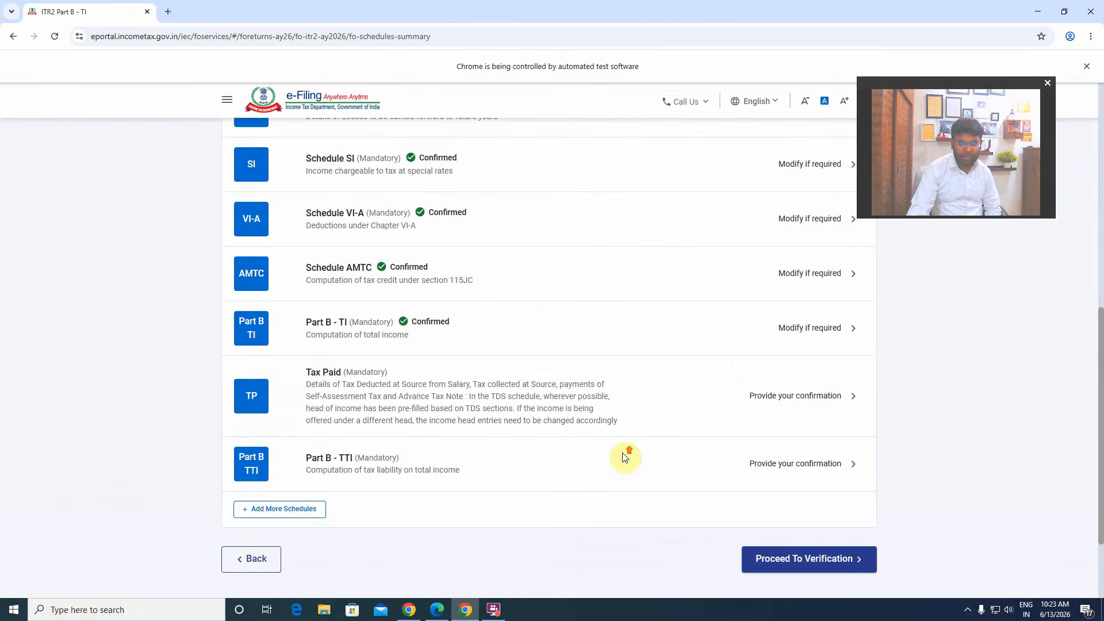
click(812, 328)
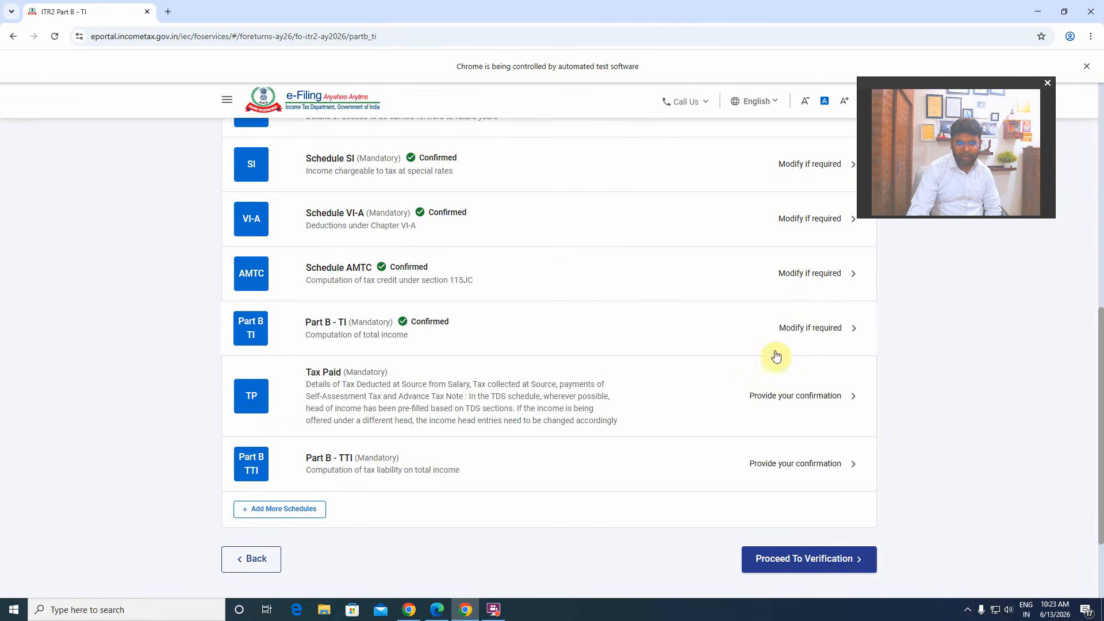
scroll(629, 405, up, 8)
scroll(628, 404, up, 1)
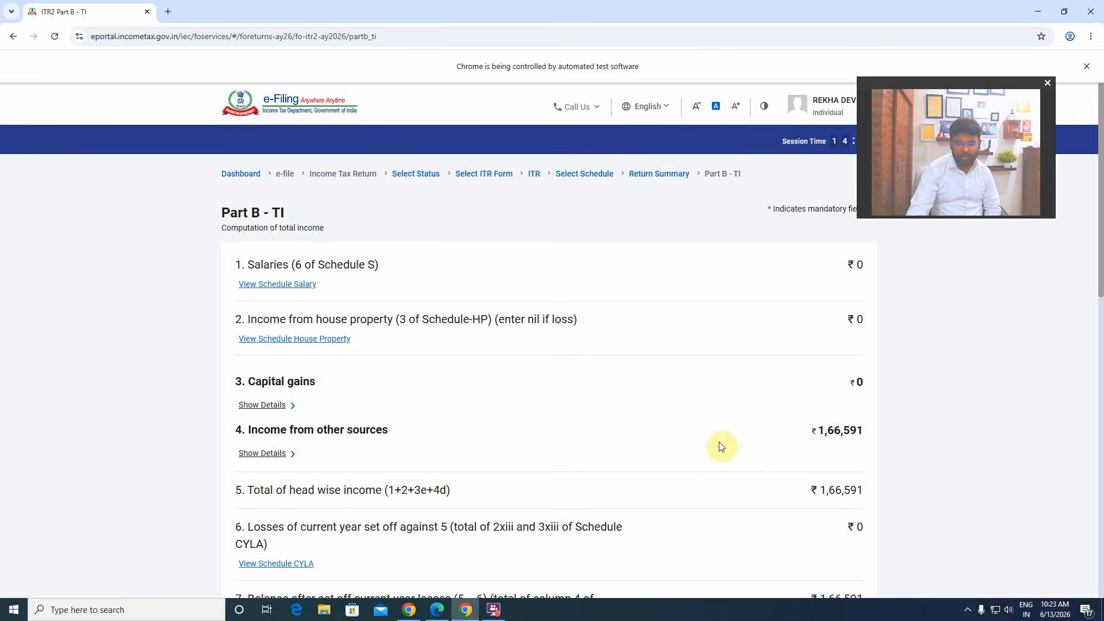
click(290, 454)
scroll(419, 483, down, 2)
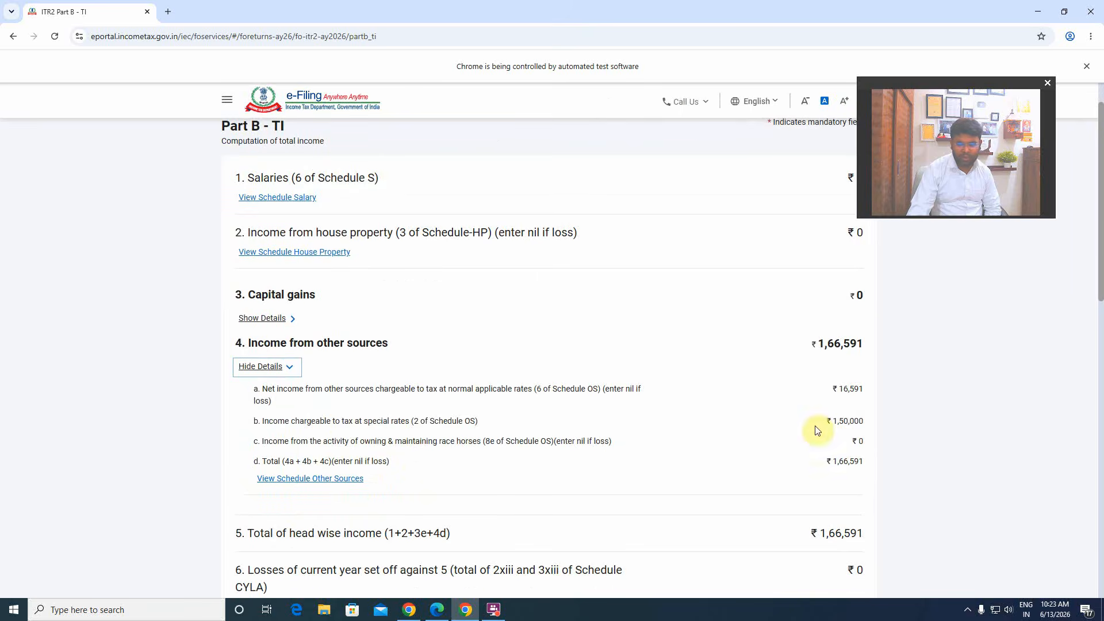
scroll(849, 454, down, 13)
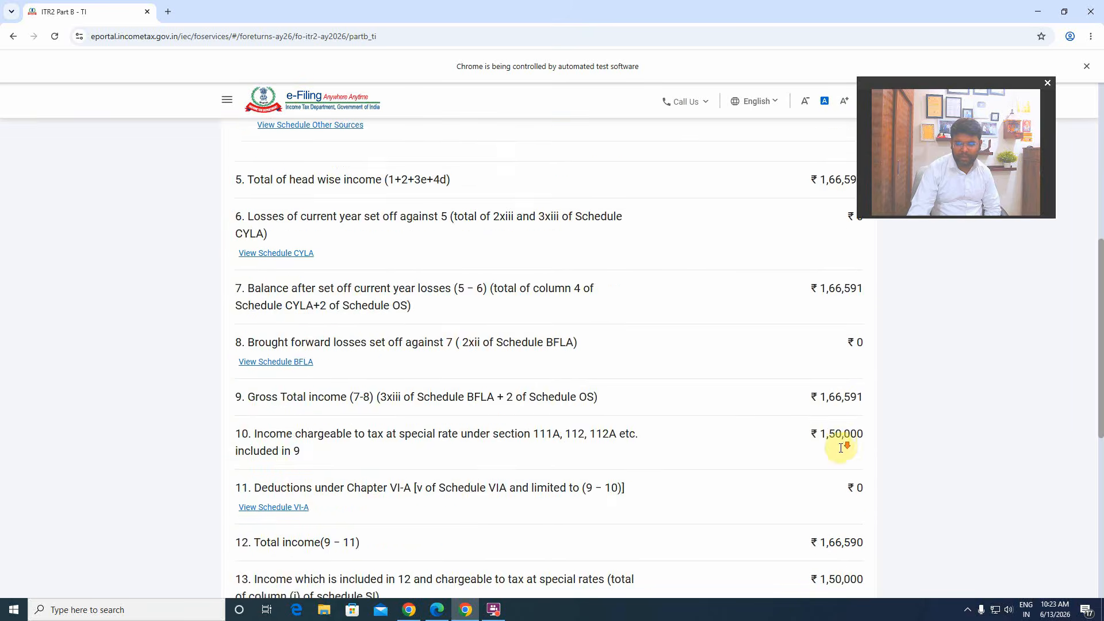
- Confirm Part B - TI again and open the Tax Paid schedule
click(867, 475)
scroll(677, 474, up, 6)
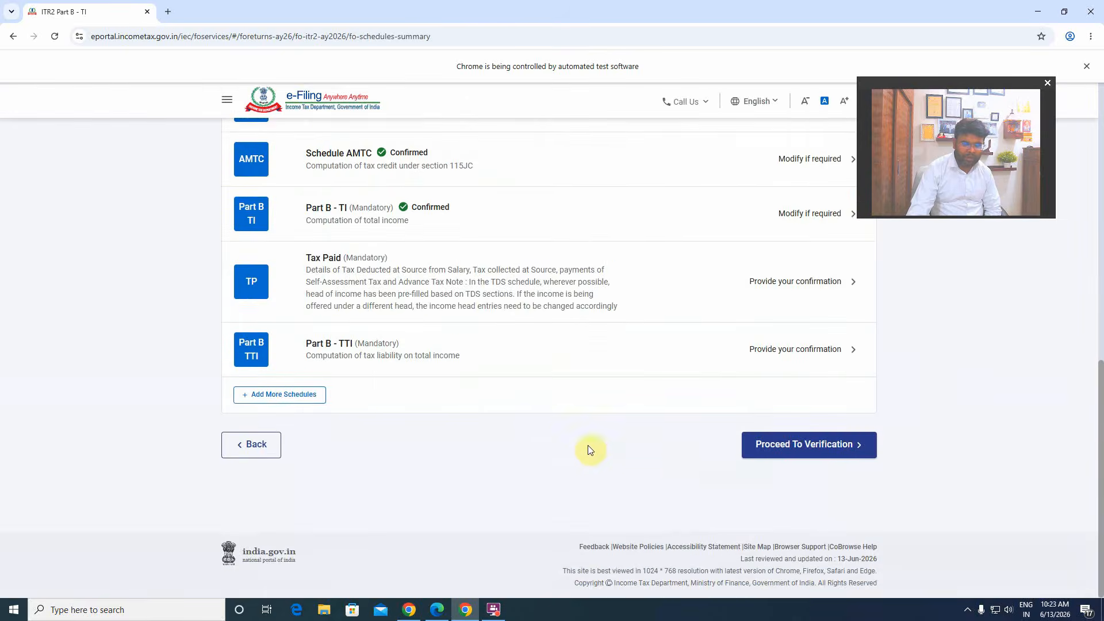
click(828, 454)
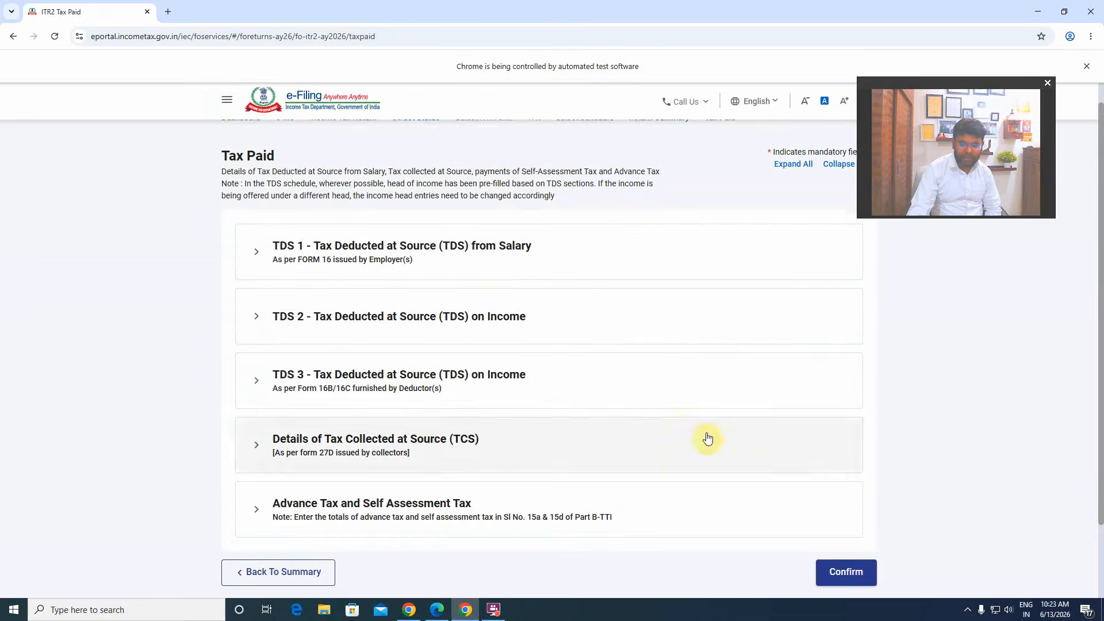
- Review the TDS 1 (salary) and TDS 2 (income) sections of Tax Paid and confirm the schedule without adding any entry
click(428, 276)
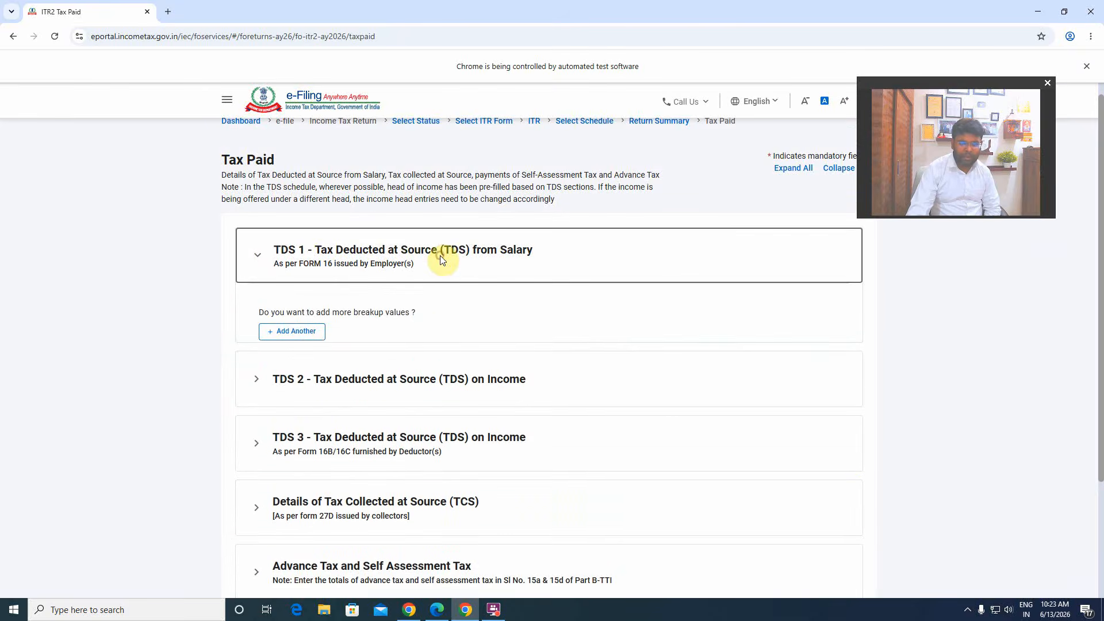
scroll(451, 311, down, 2)
scroll(451, 308, up, 1)
click(435, 353)
scroll(432, 368, down, 4)
scroll(432, 362, up, 3)
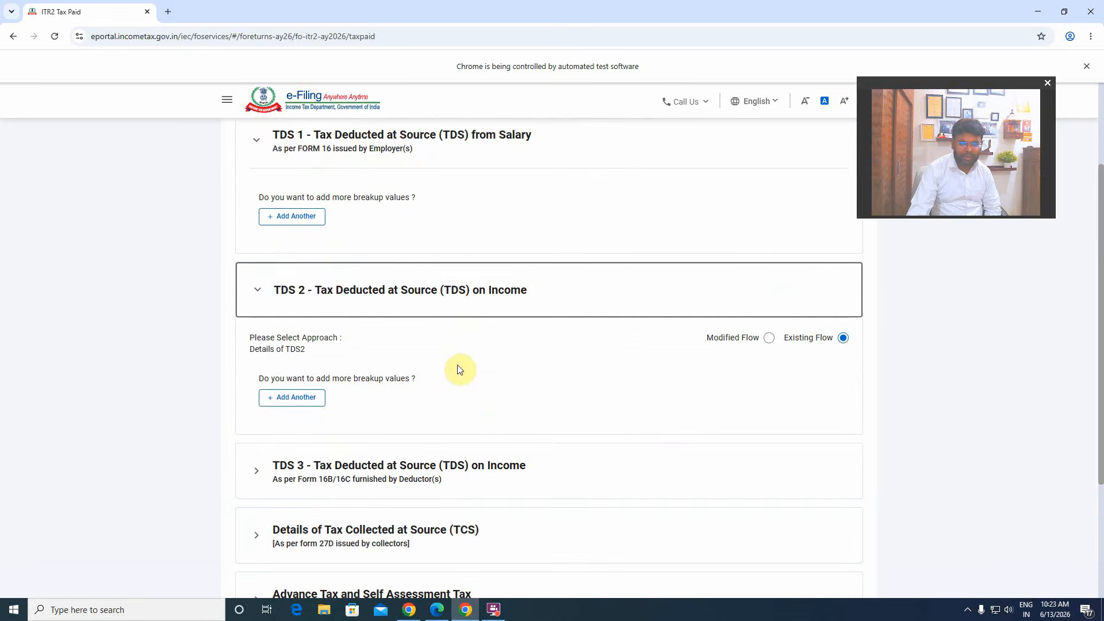
scroll(458, 378, down, 3)
scroll(458, 375, up, 4)
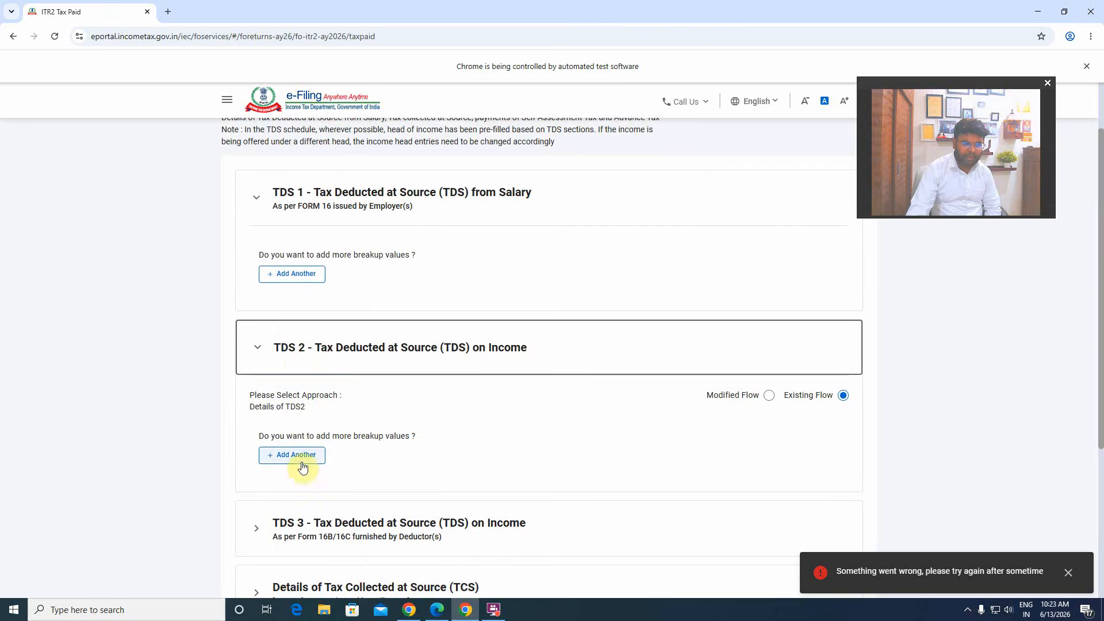
scroll(586, 434, down, 4)
click(856, 489)
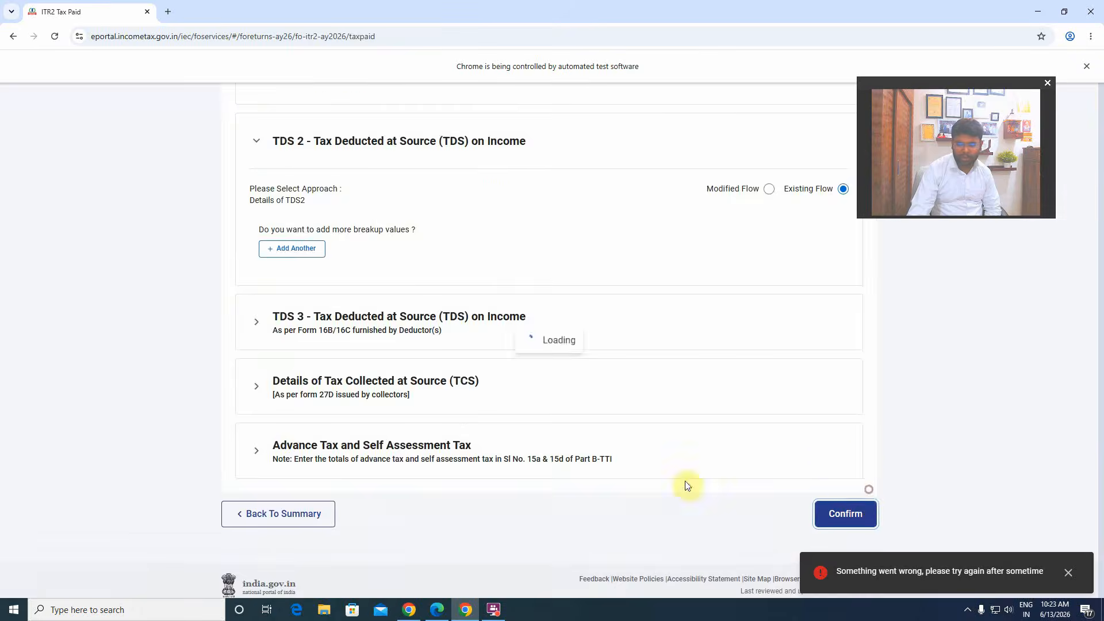
- Review the tax liability computation in Part B - TTI, and opt to pay the tax later while proceeding with the filing
scroll(618, 442, down, 5)
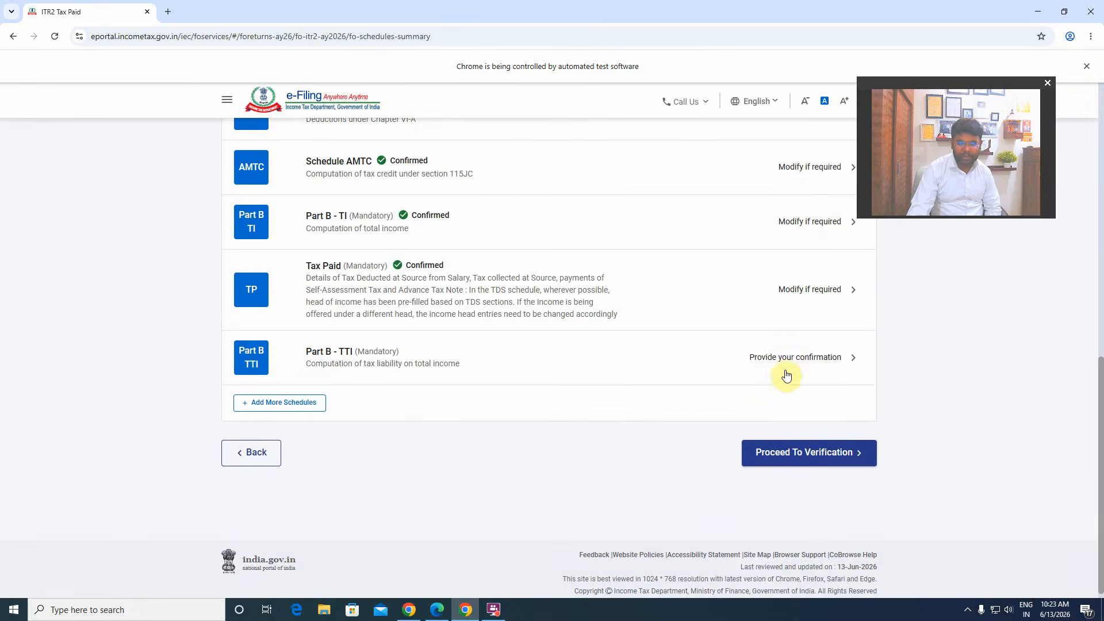
click(768, 362)
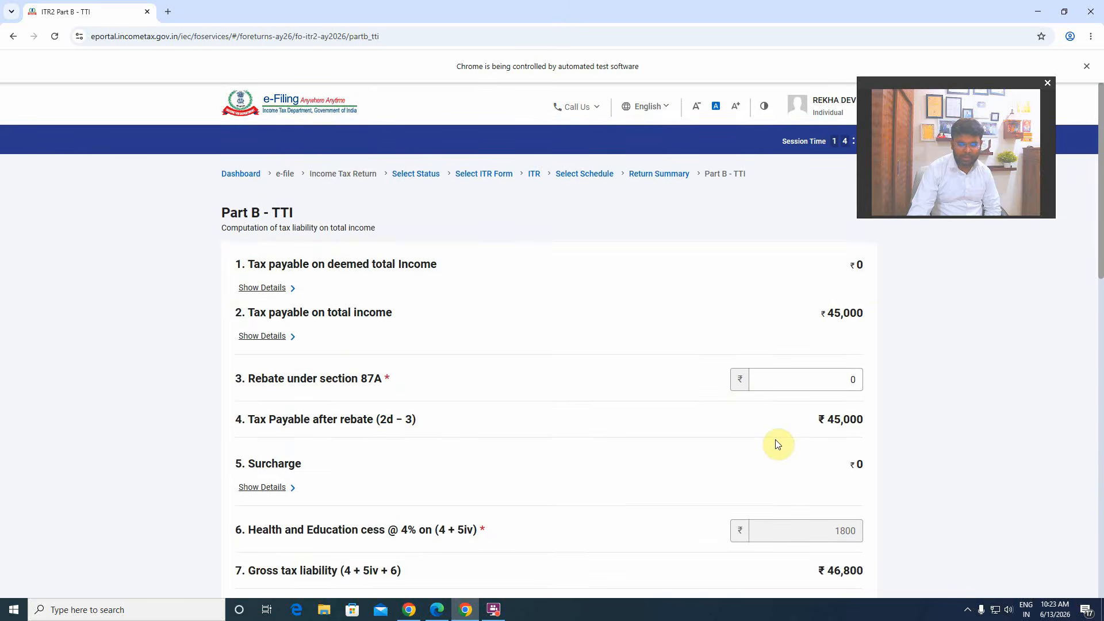
scroll(778, 444, down, 4)
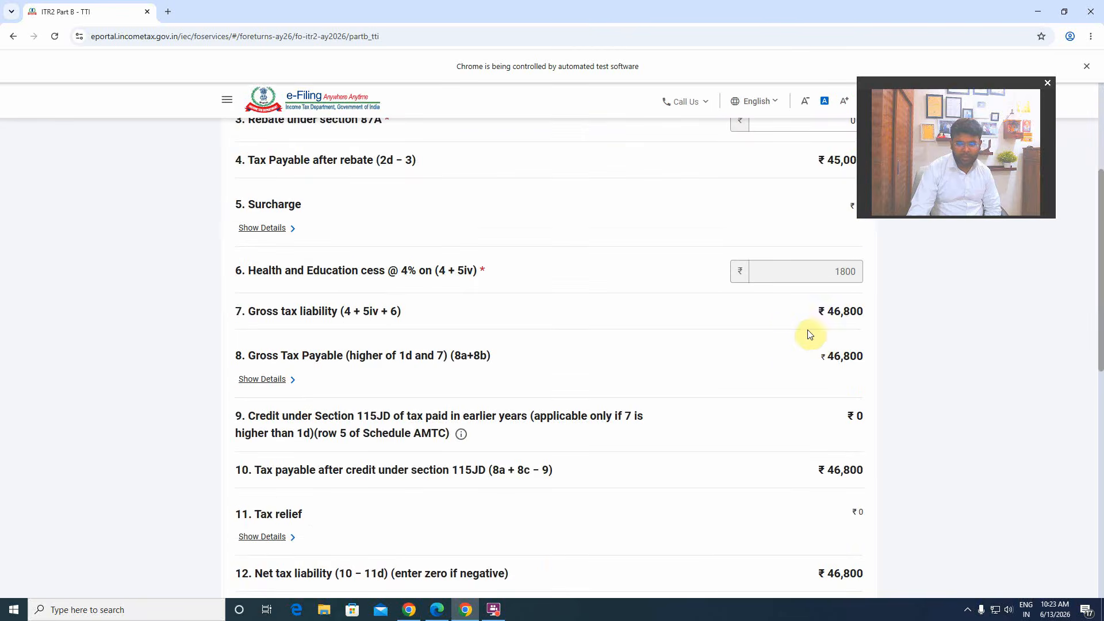
scroll(841, 438, down, 5)
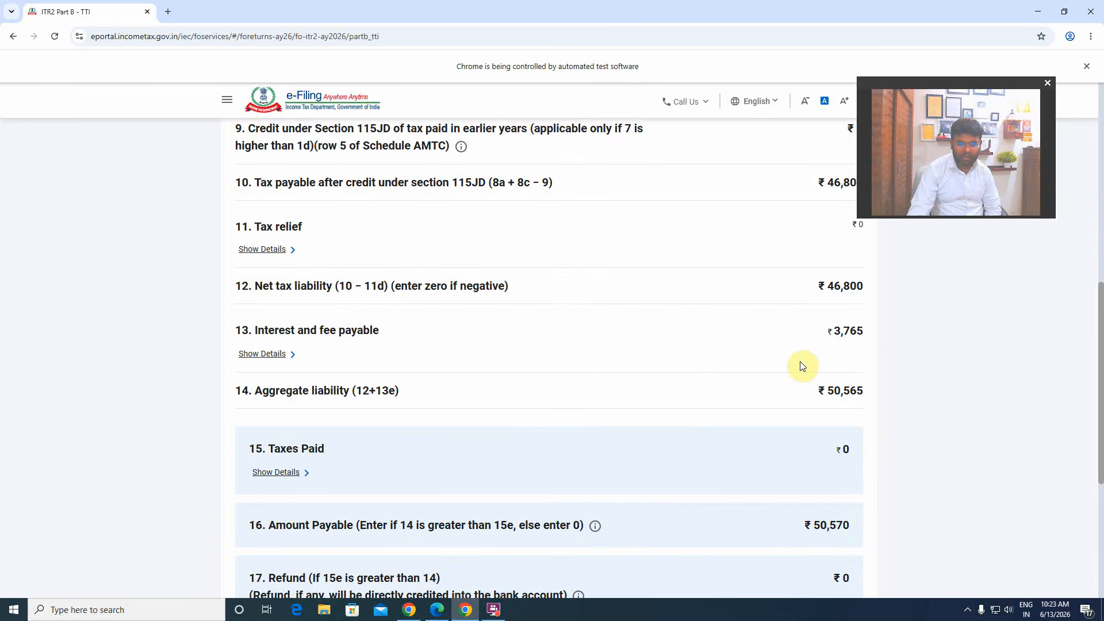
scroll(835, 448, down, 3)
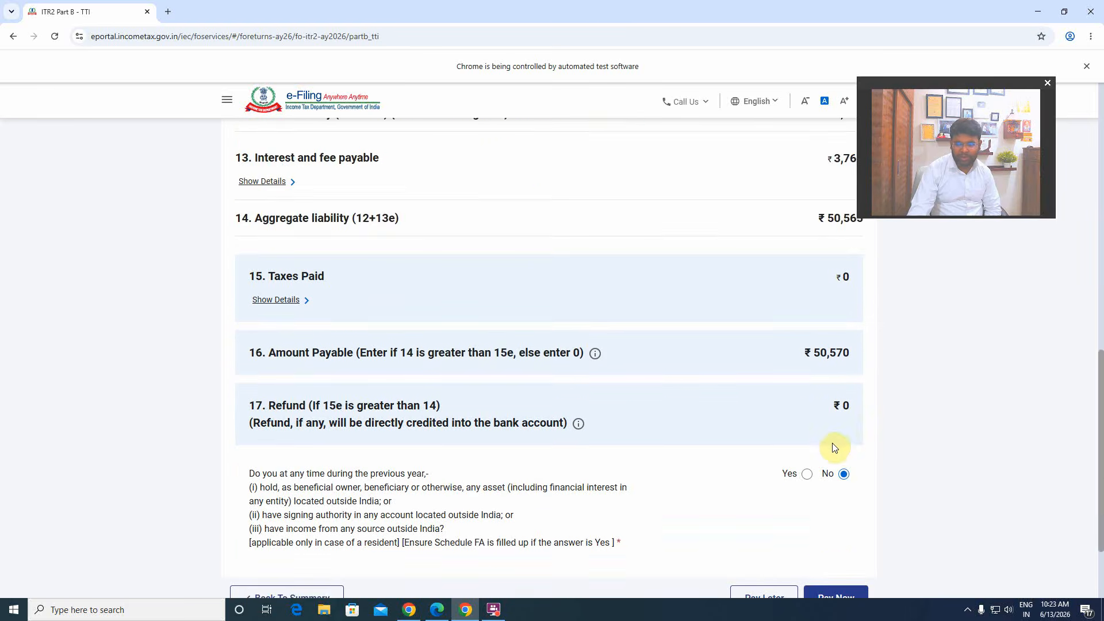
scroll(834, 445, down, 2)
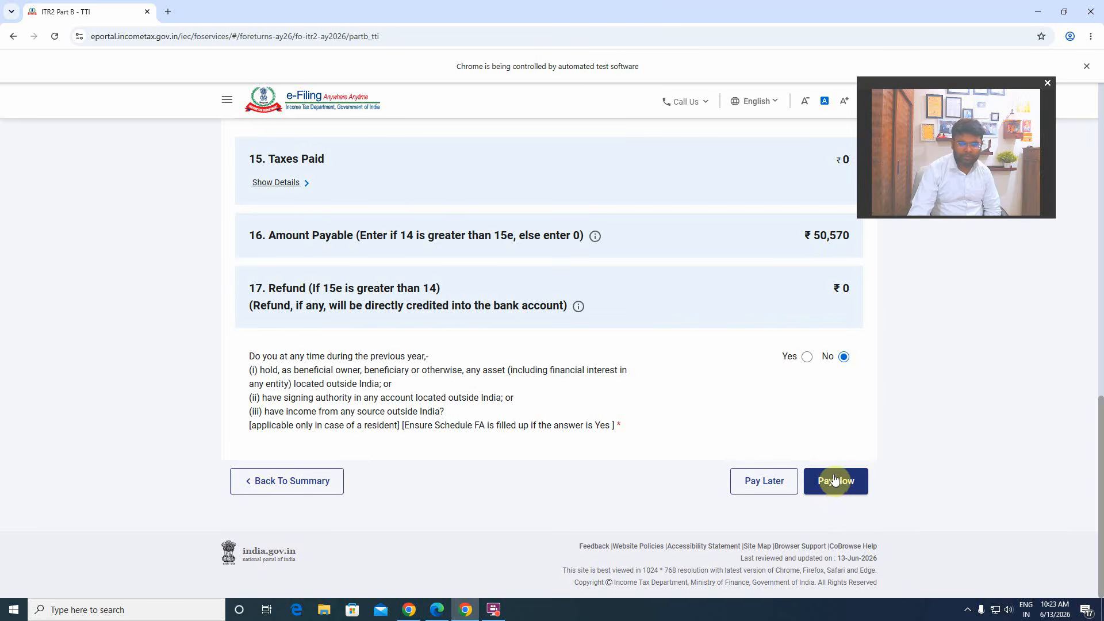
click(772, 486)
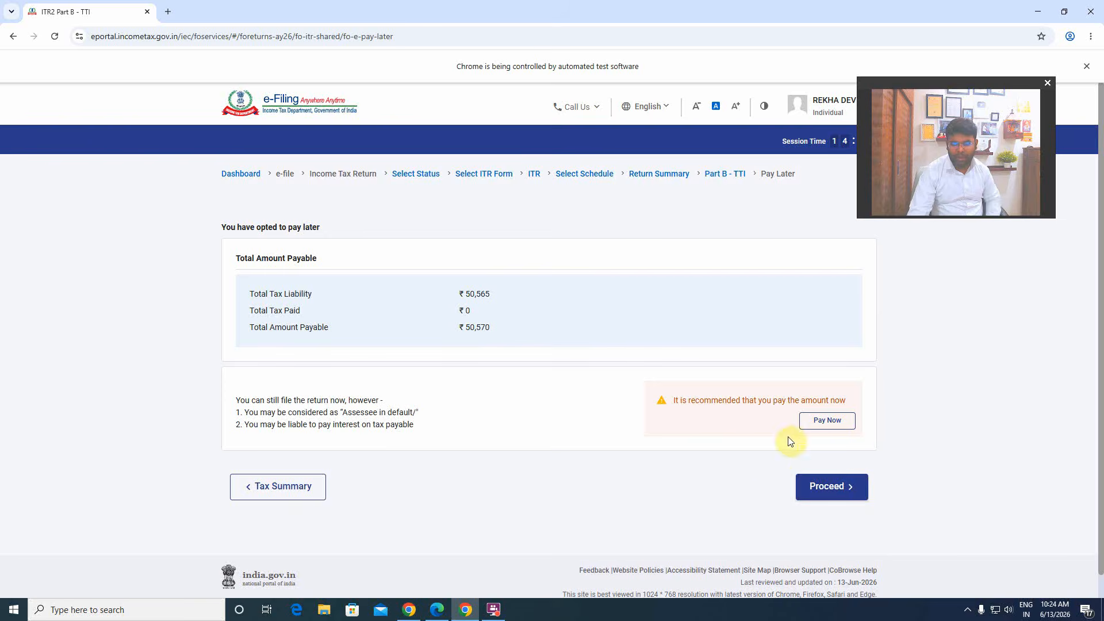
click(843, 487)
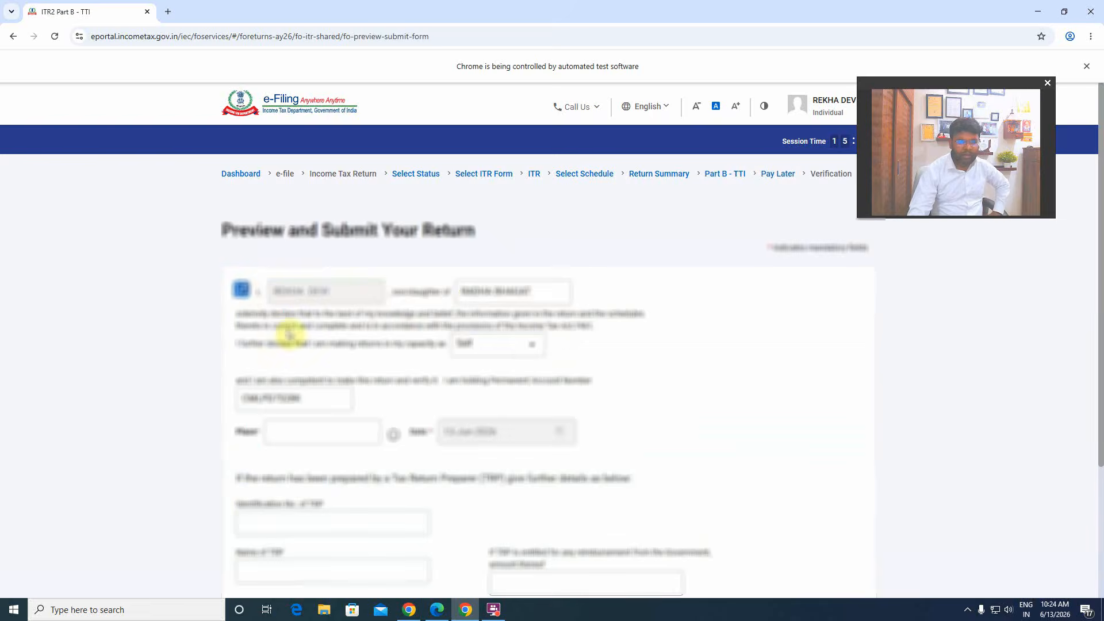
- Fill in the place in the return's verification declaration and proceed to validation
scroll(439, 389, down, 3)
scroll(489, 439, up, 2)
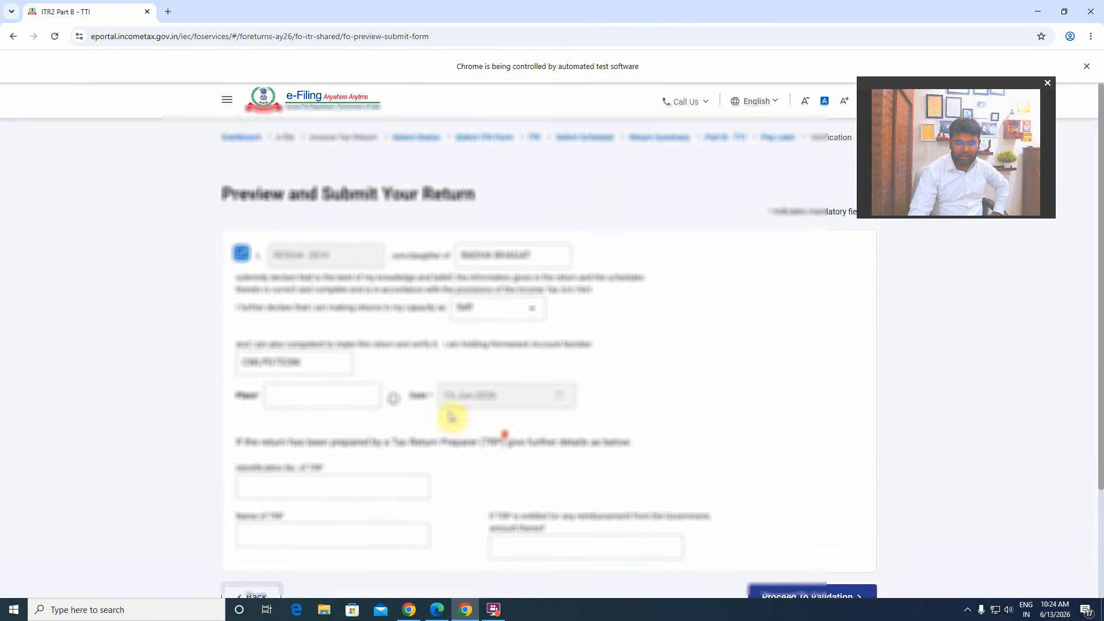
scroll(730, 426, down, 3)
click(813, 458)
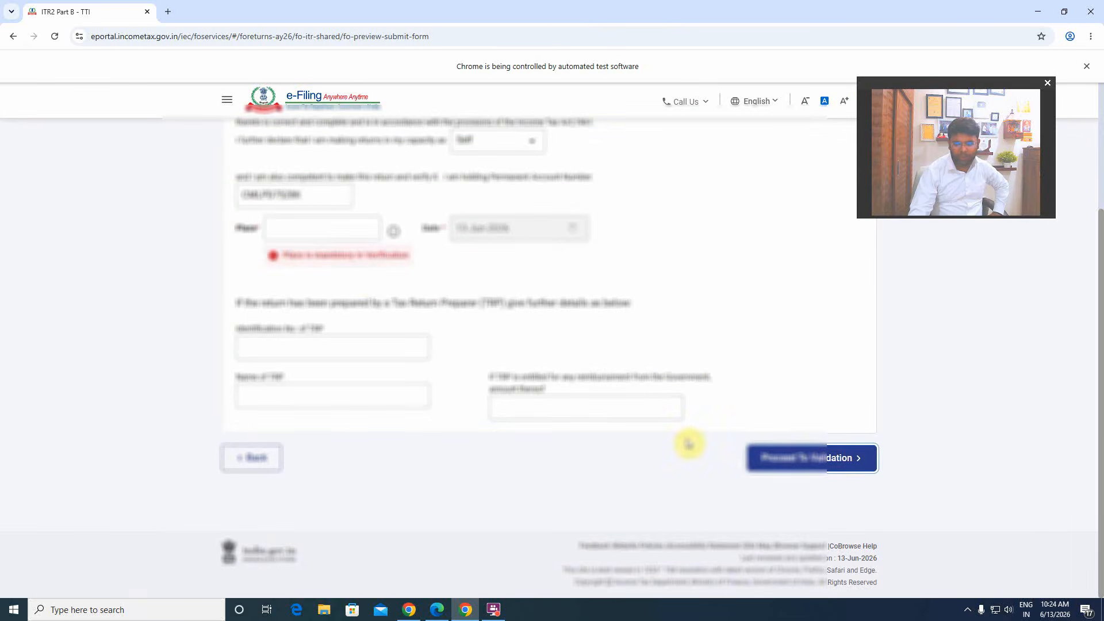
click(280, 227)
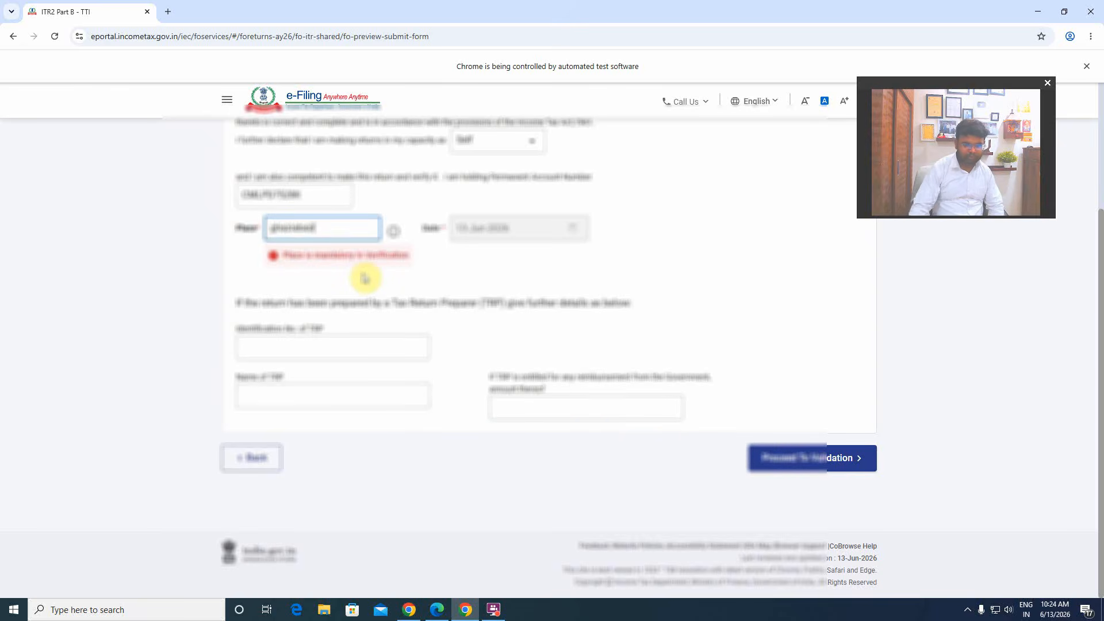
click(825, 459)
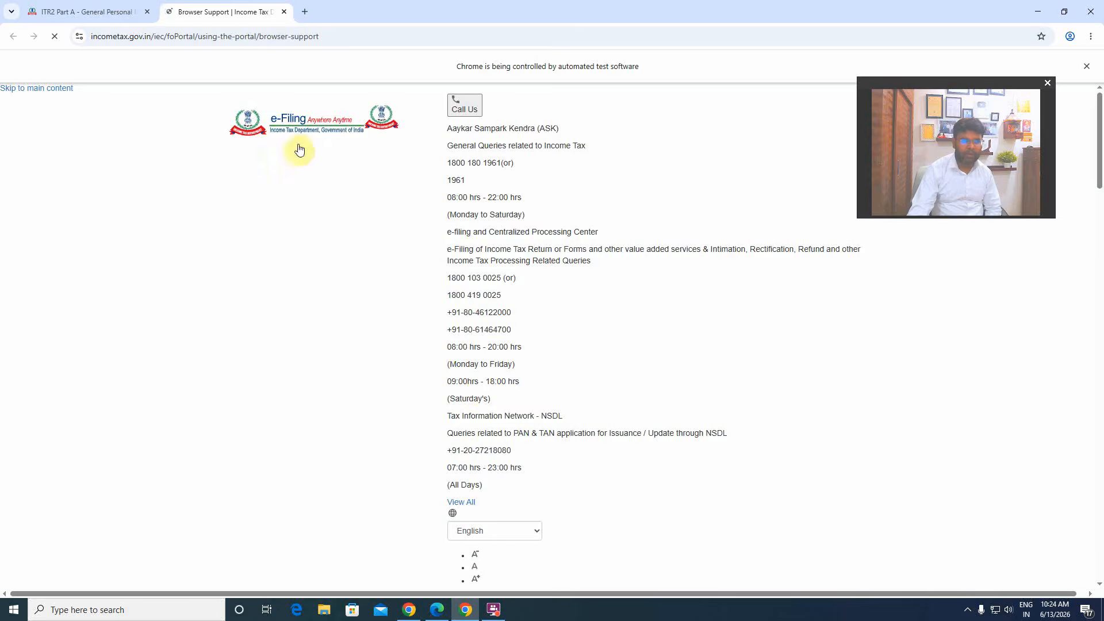
- Close the Browser Support page, preview the validated return and proceed to upload level validation
click(284, 11)
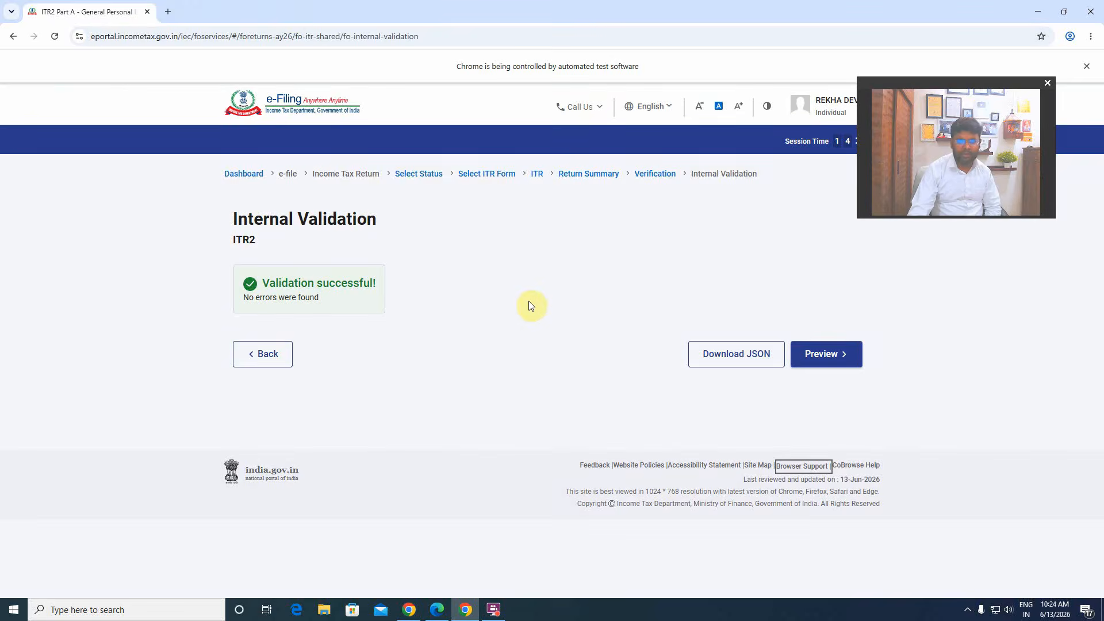
click(834, 353)
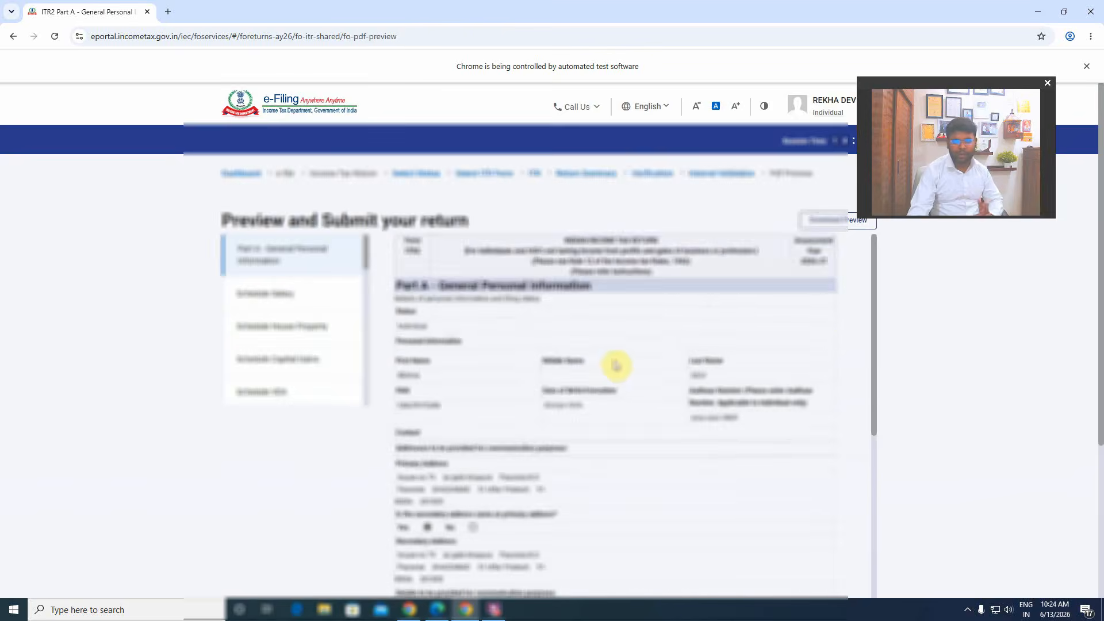
scroll(600, 348, down, 10)
click(823, 461)
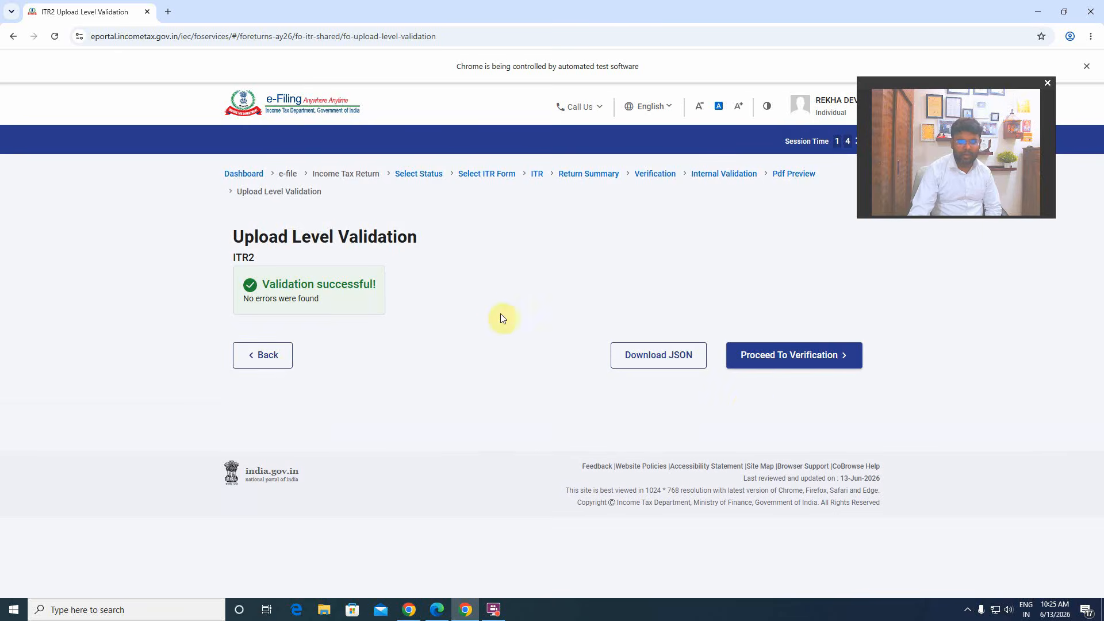
- Proceed to verification of the return and continue with E-Verify Now as the verification method
click(820, 362)
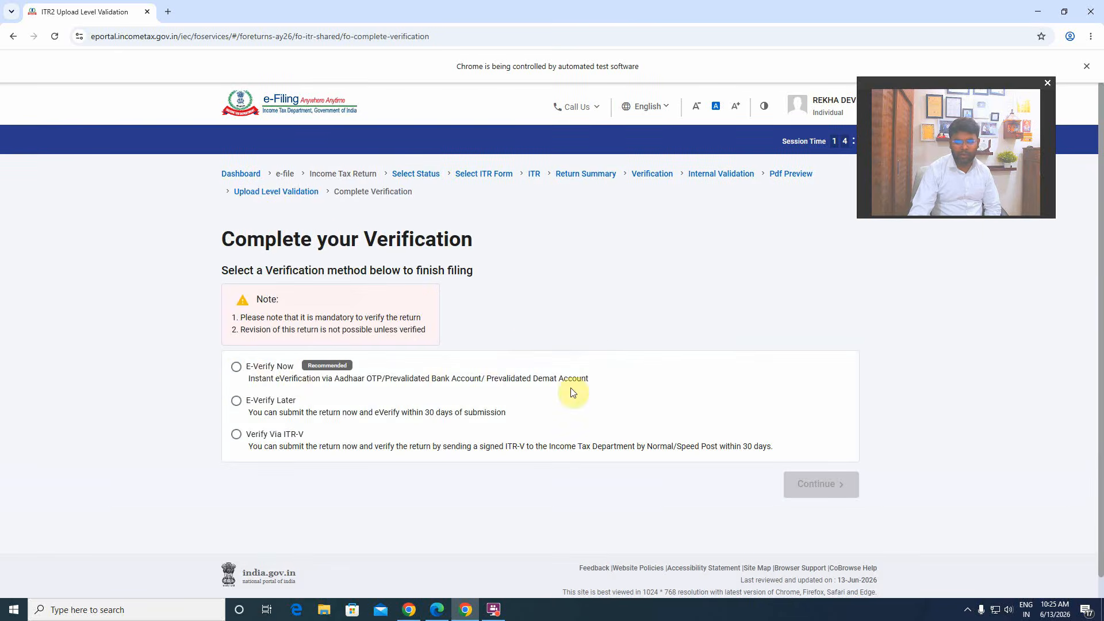
click(237, 371)
click(801, 484)
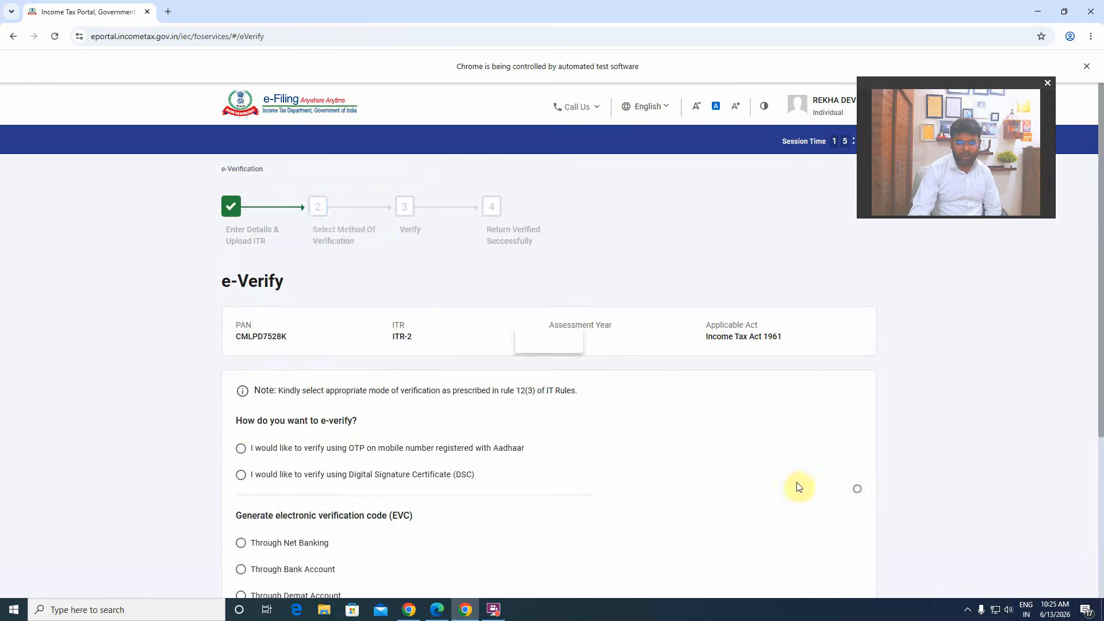
- Choose e-verification by OTP on the Aadhaar-registered mobile number, agree to validate the Aadhaar details and generate the OTP
click(240, 448)
scroll(631, 433, down, 4)
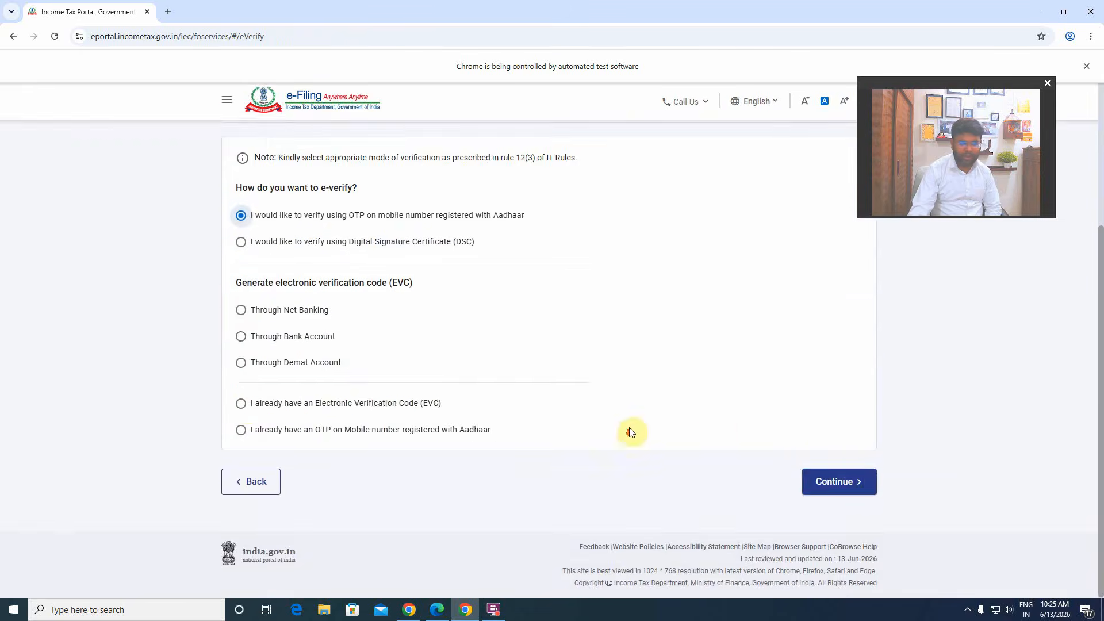
click(851, 482)
click(406, 362)
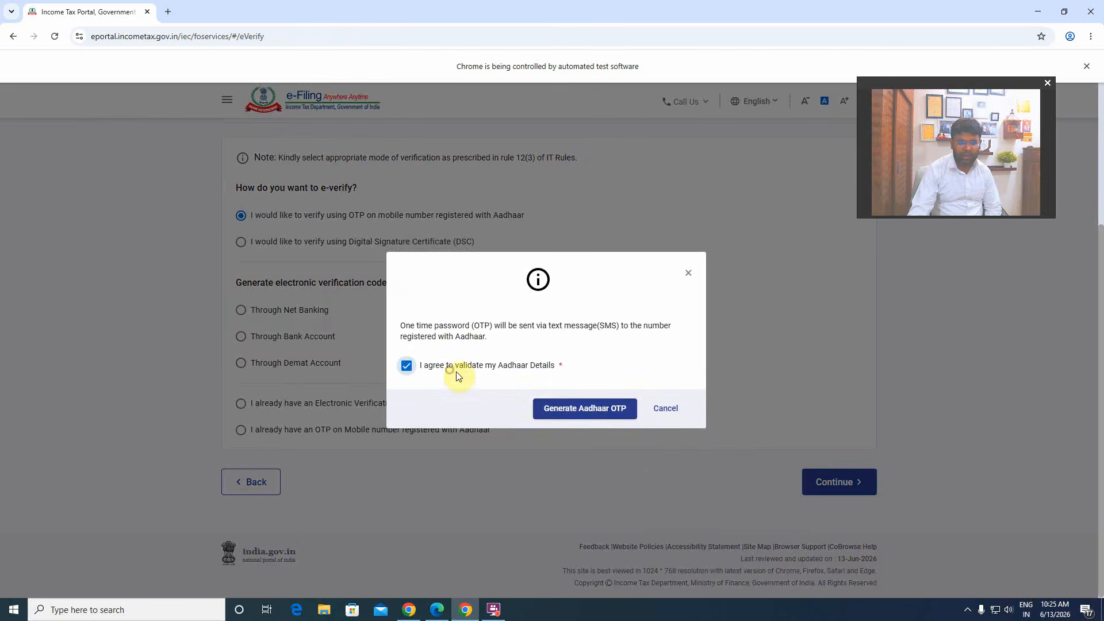
click(587, 409)
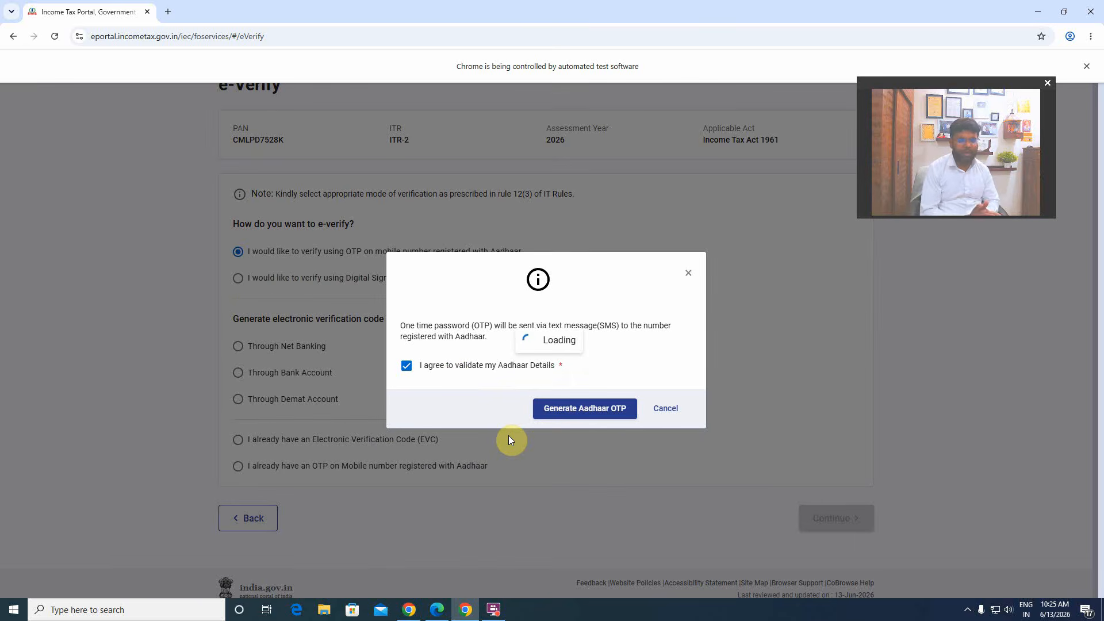